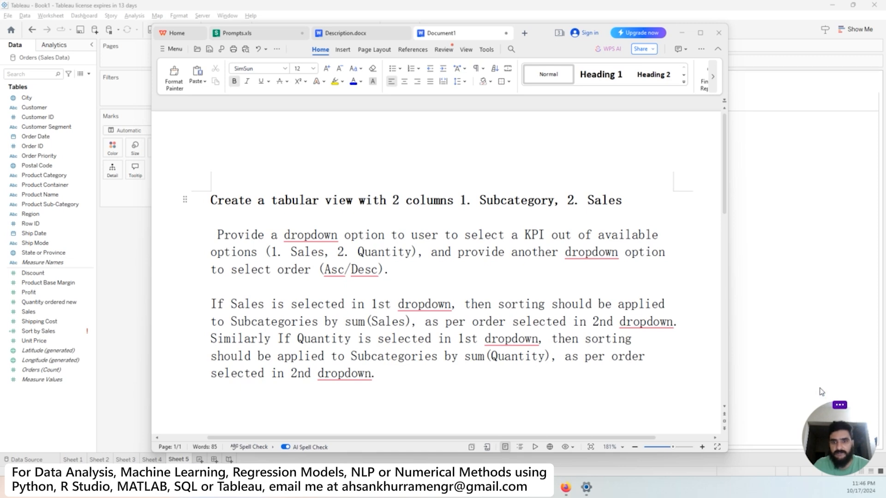
pyautogui.click(119, 318)
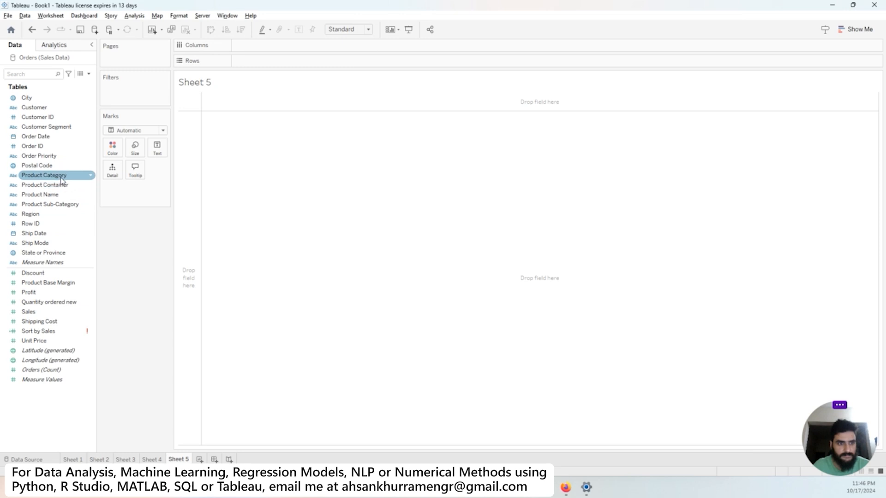
pyautogui.moveTo(50, 204); pyautogui.dragTo(280, 60)
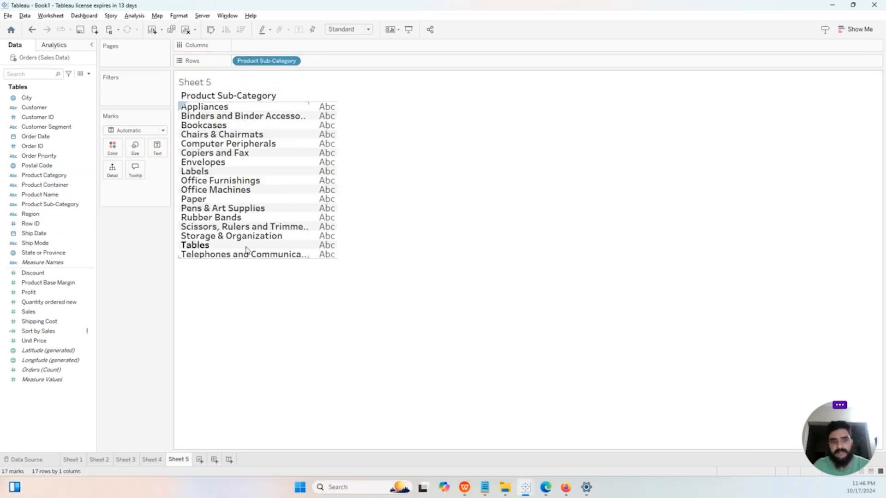
pyautogui.hotkey('alt', 'Tab')
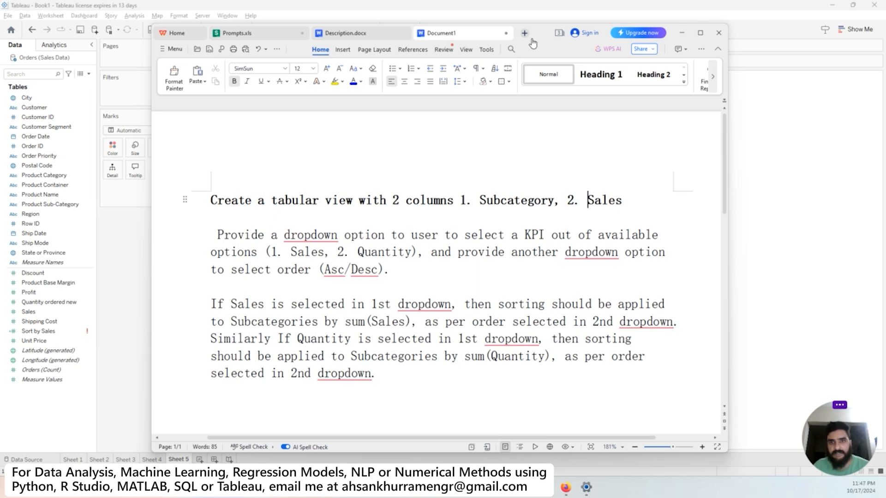
pyautogui.moveTo(544, 46); pyautogui.dragTo(666, 78)
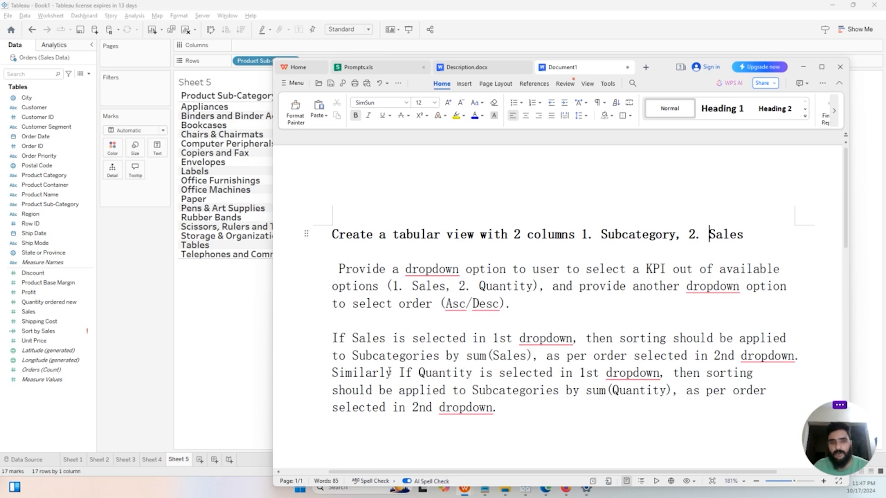
pyautogui.click(192, 324)
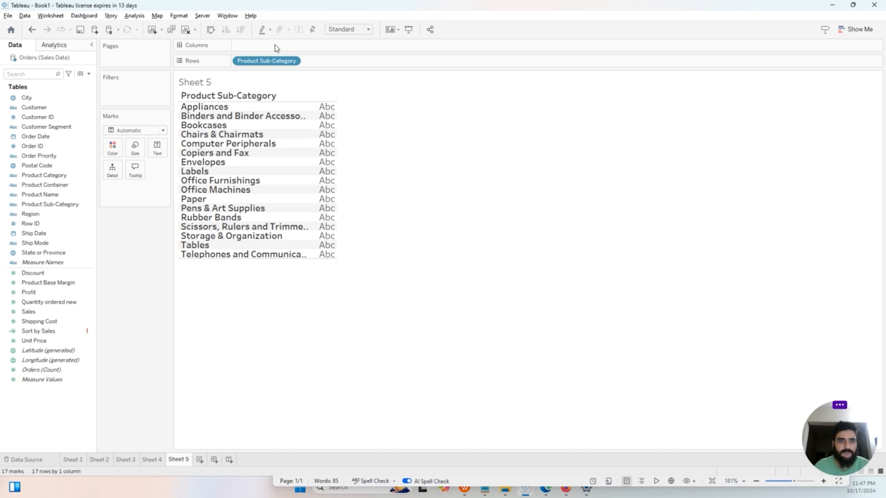
pyautogui.moveTo(266, 60); pyautogui.dragTo(145, 263)
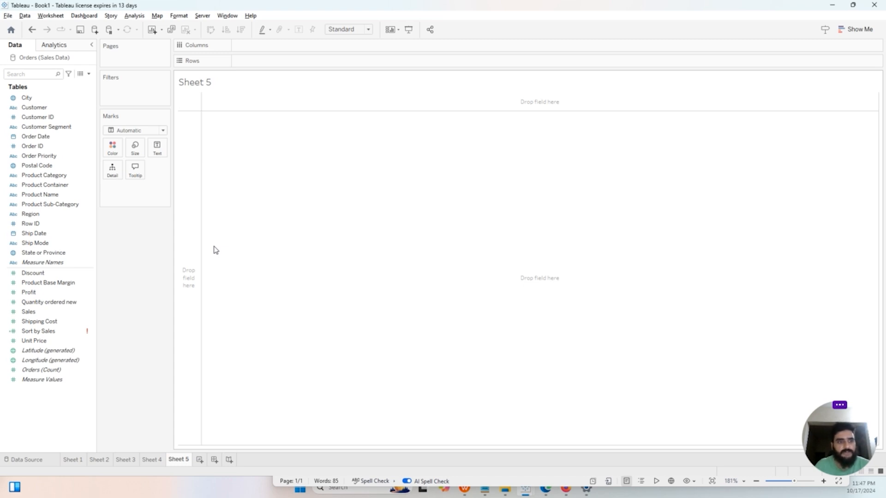
# Place Product Sub-Category on Rows in Sheet 5
pyautogui.click(59, 216)
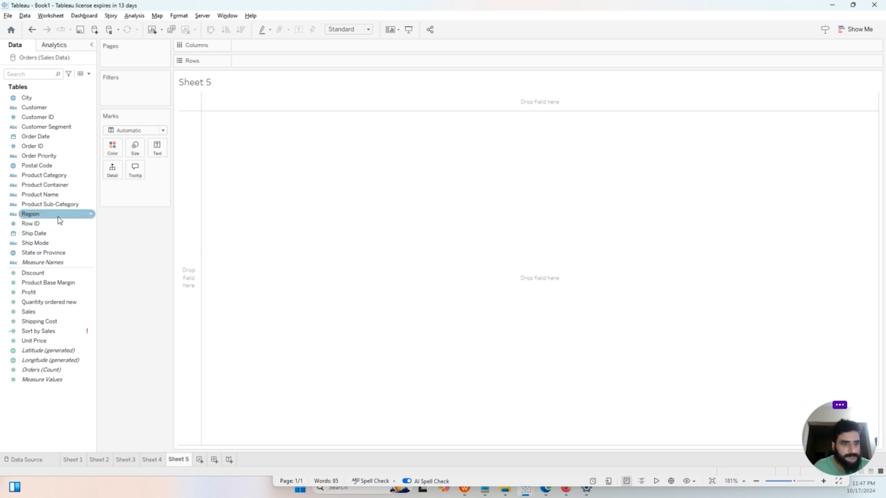
pyautogui.click(58, 206)
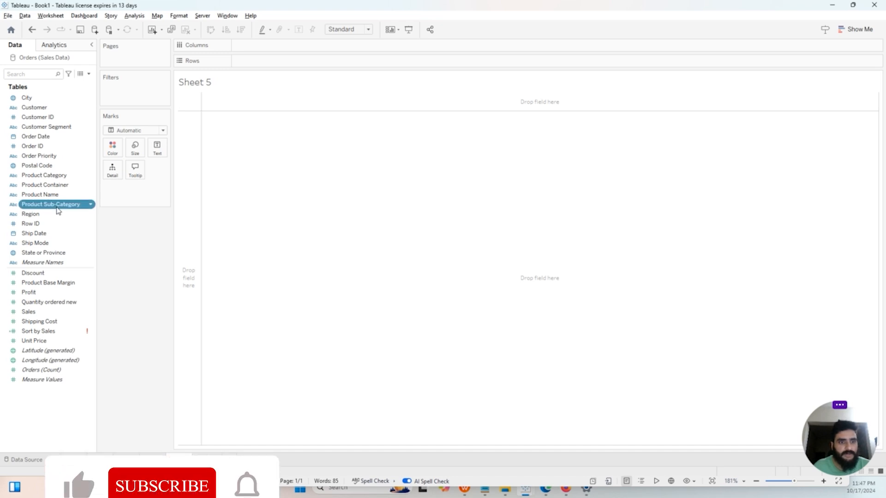
pyautogui.moveTo(59, 210); pyautogui.dragTo(277, 65)
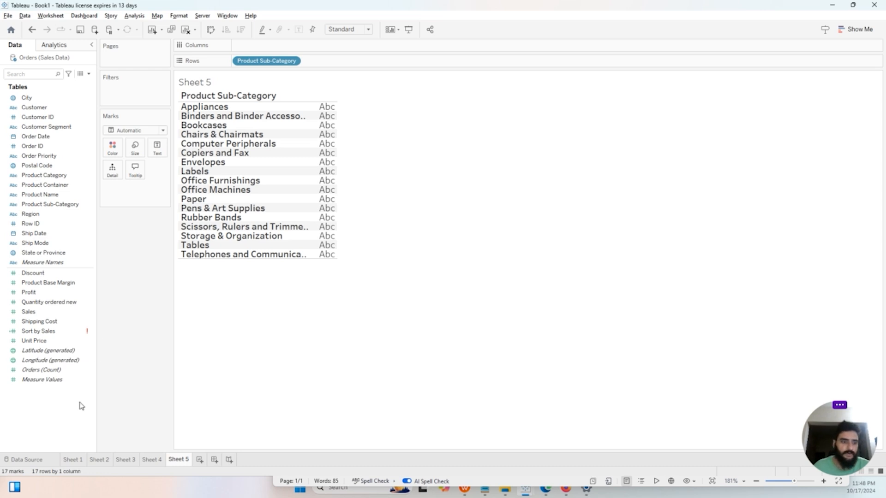
# Start a new parameter from the Profit field, name it KPI and set its data type to String
pyautogui.rightClick(73, 292)
pyautogui.moveTo(125, 359)
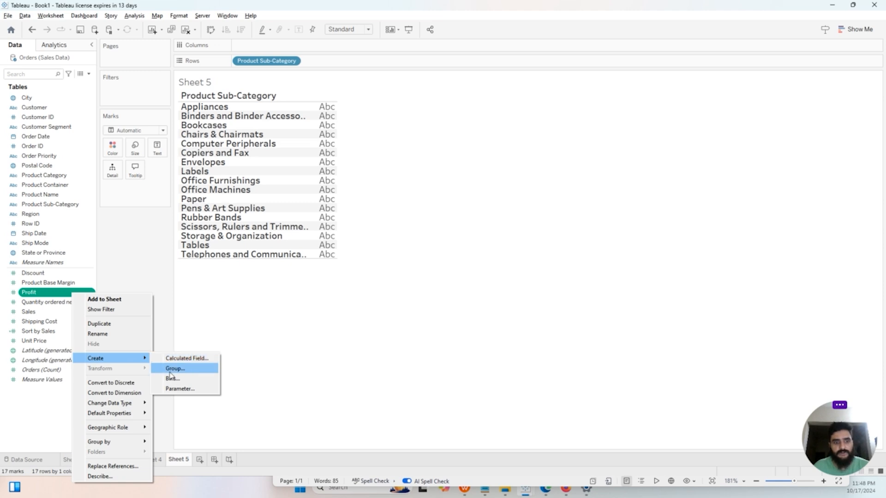
pyautogui.click(181, 389)
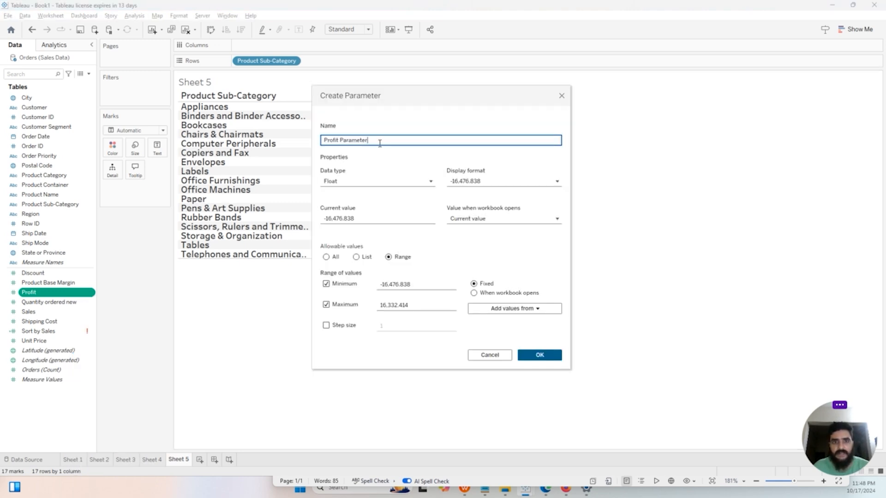
pyautogui.moveTo(379, 140); pyautogui.dragTo(276, 136)
pyautogui.write('KPI')
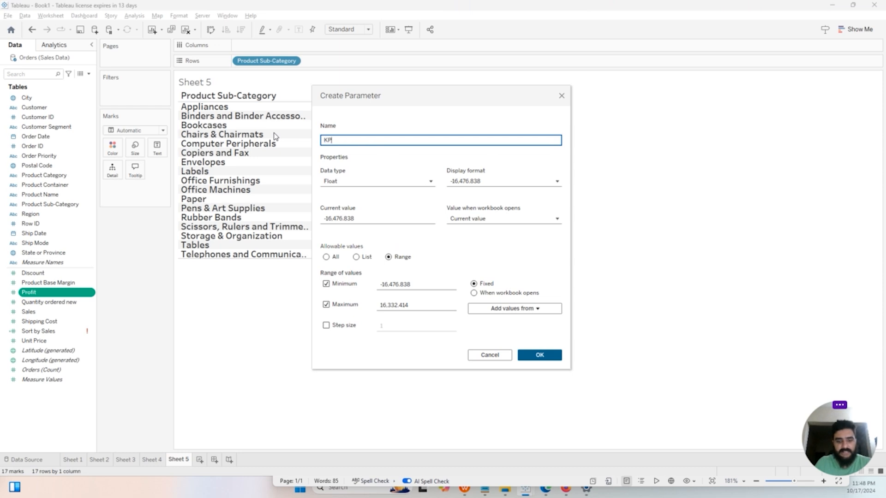
pyautogui.click(429, 183)
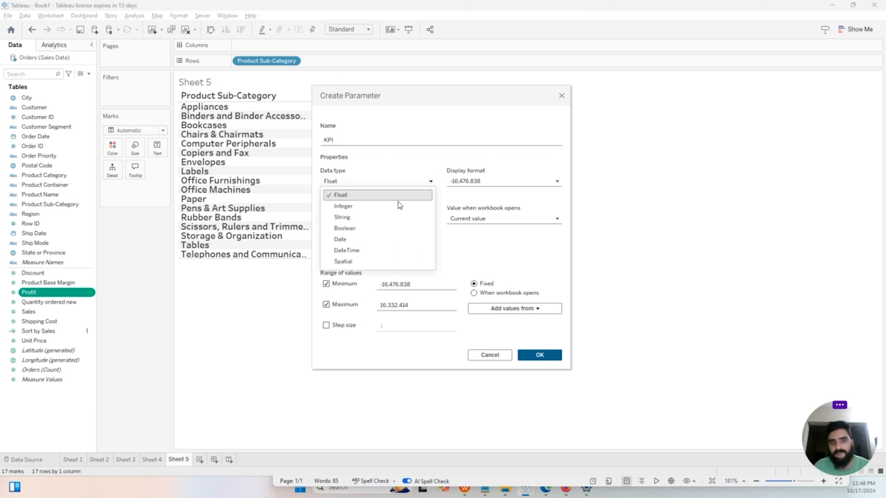
pyautogui.click(380, 216)
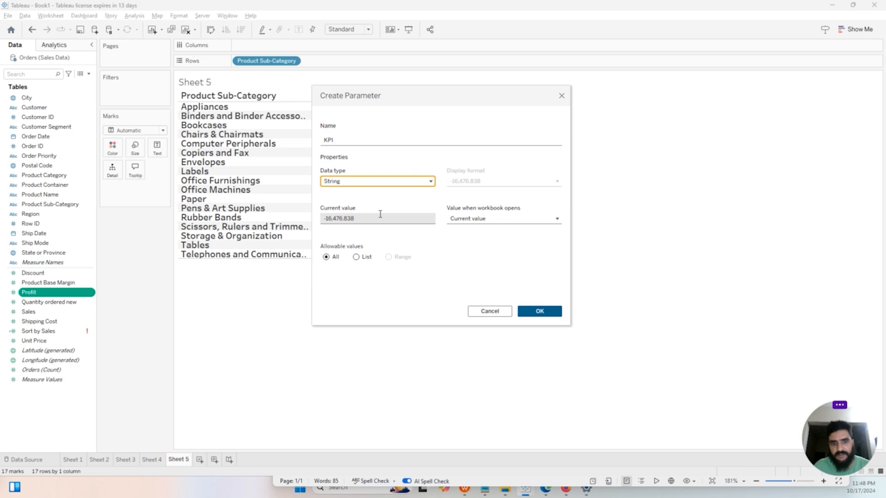
# Restrict the KPI parameter to a list with the values Sales and Quantity, and create it
pyautogui.click(357, 258)
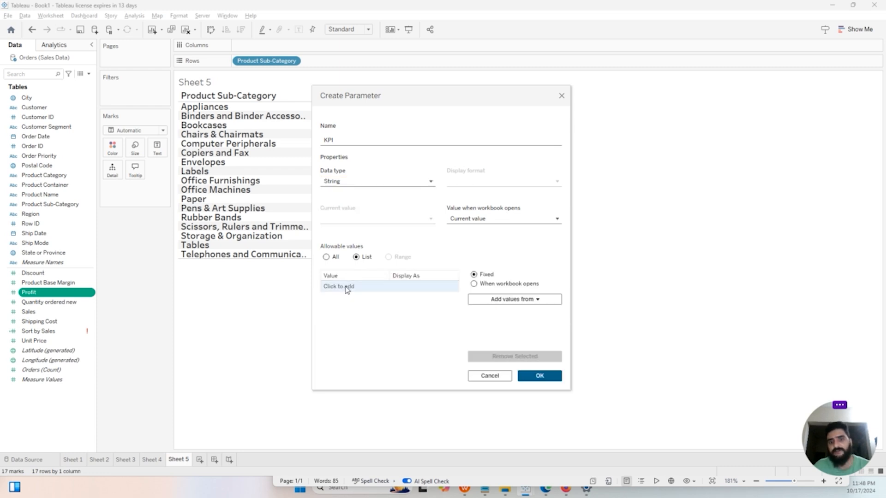
pyautogui.click(347, 287)
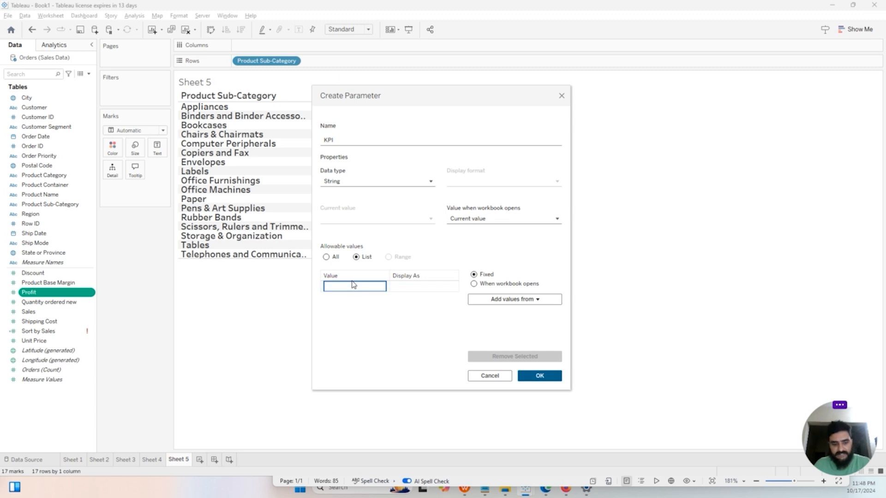
pyautogui.write('Sales')
pyautogui.press('Return')
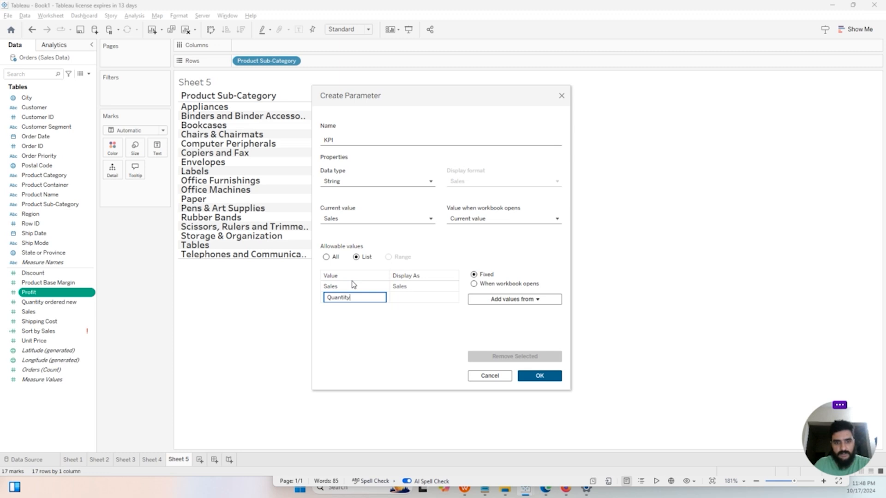
pyautogui.write('Quantity')
pyautogui.click(547, 381)
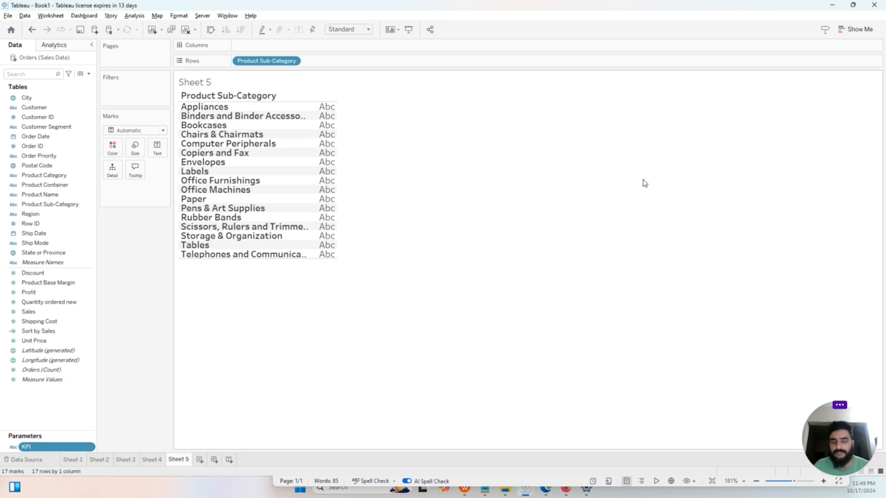
# Show the KPI parameter control on the sheet and check its selectable options
pyautogui.rightClick(63, 446)
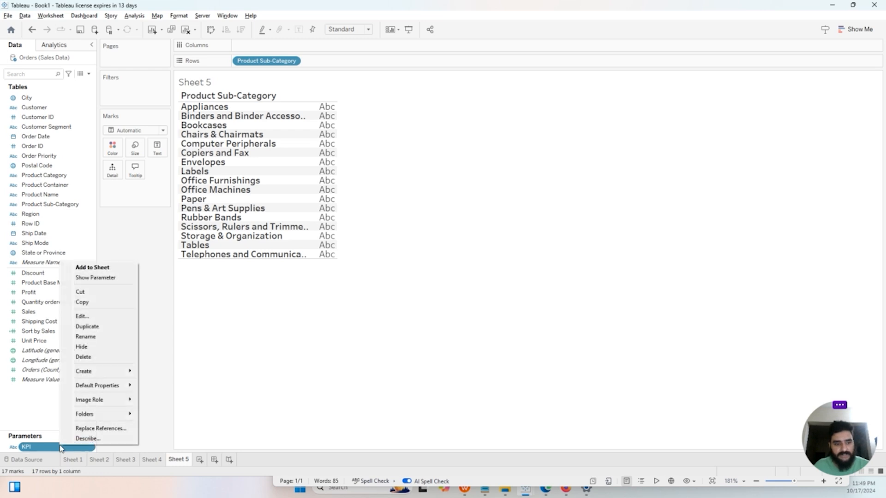
pyautogui.click(97, 278)
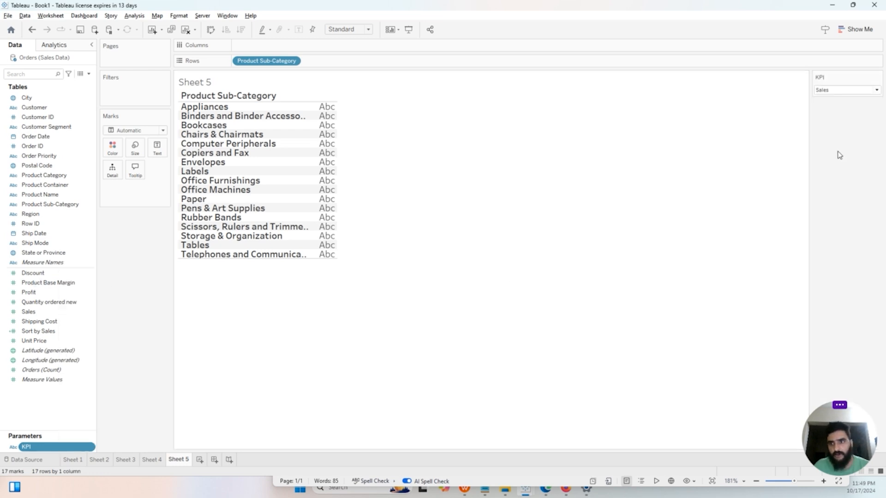
pyautogui.click(874, 92)
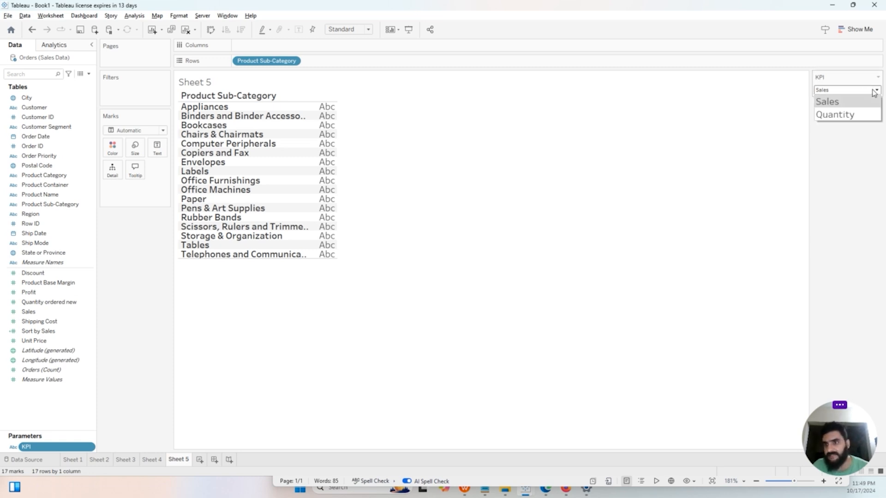
pyautogui.click(857, 140)
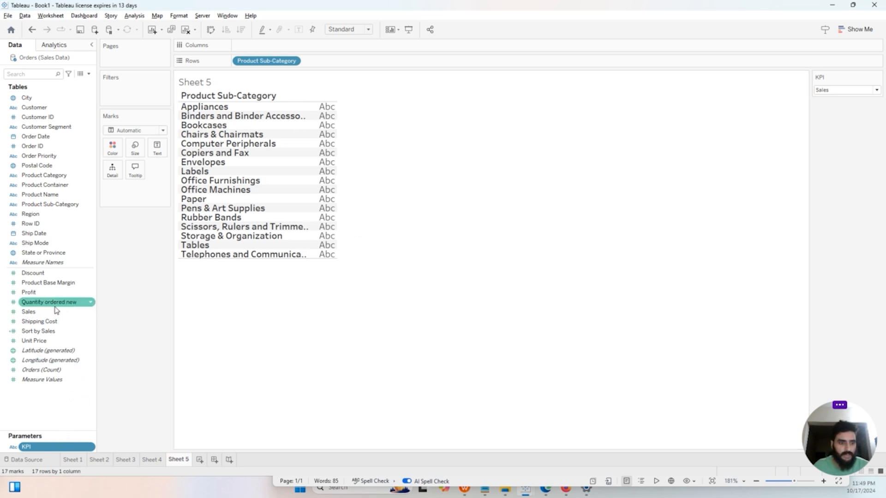
# Start a new parameter from Product Base Margin, name it Sort values and set its data type to String
pyautogui.click(58, 286)
pyautogui.rightClick(58, 287)
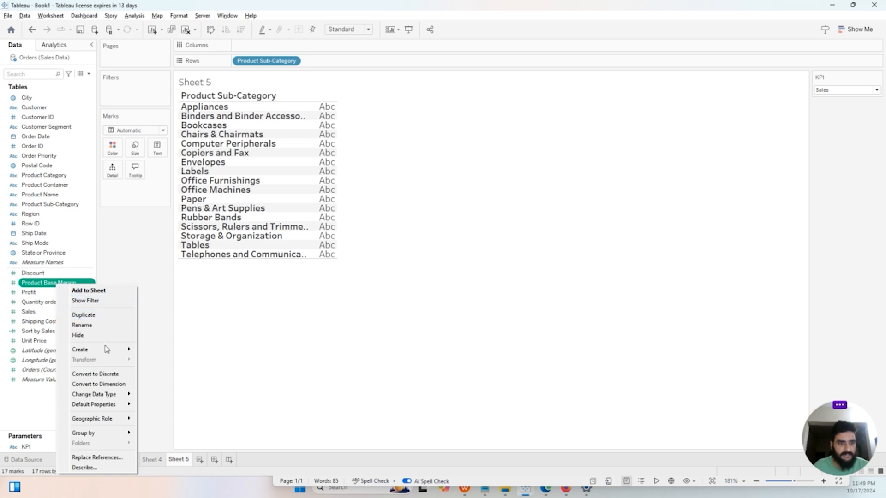
pyautogui.moveTo(107, 350)
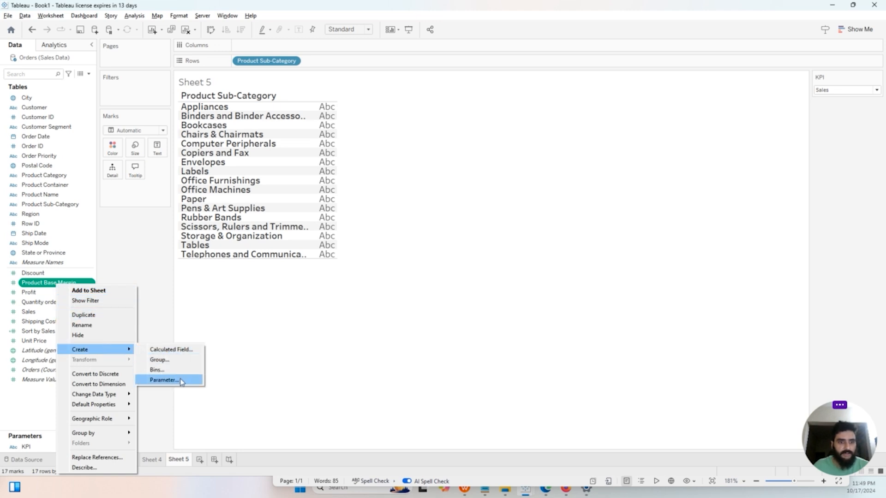
pyautogui.click(181, 381)
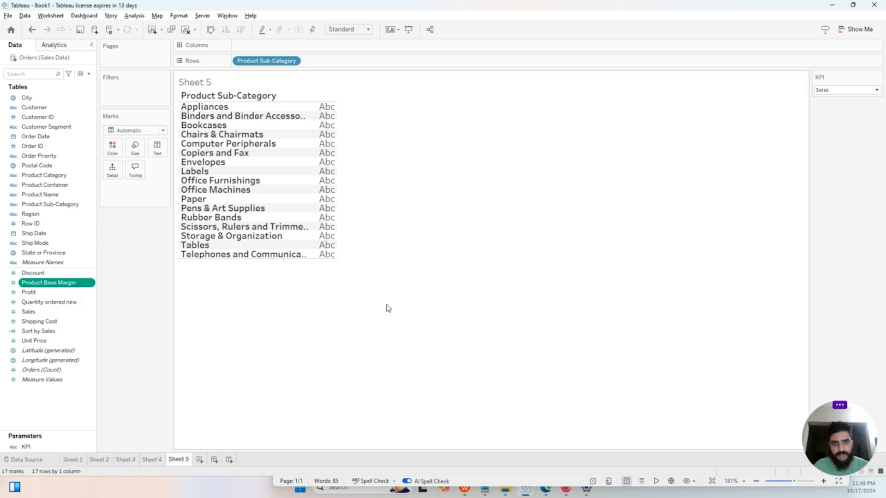
pyautogui.moveTo(410, 140); pyautogui.dragTo(282, 131)
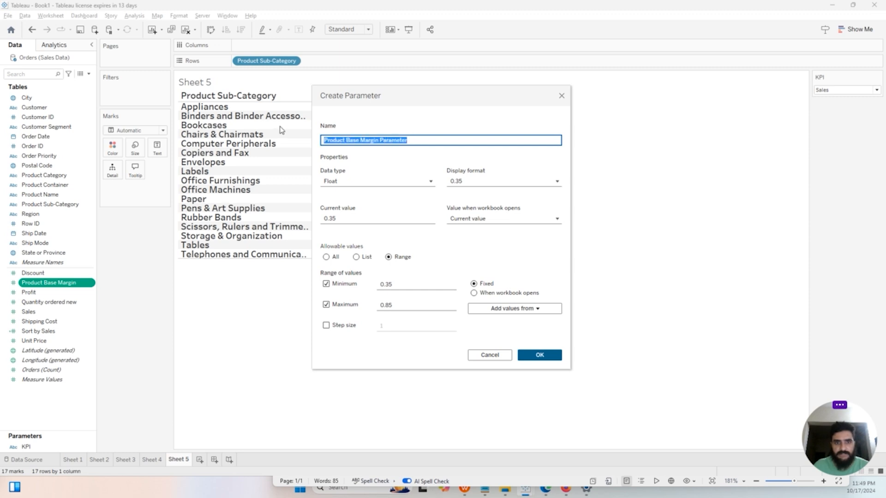
pyautogui.write('So')
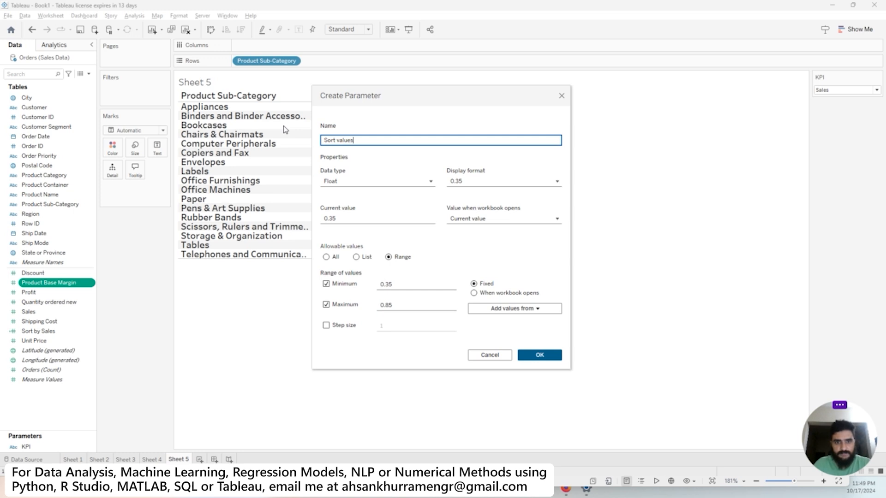
pyautogui.write('rt values')
pyautogui.click(429, 182)
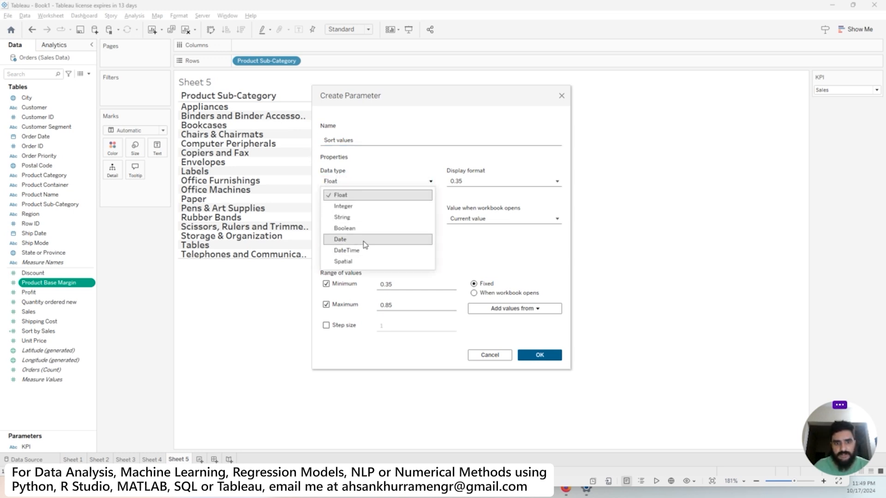
pyautogui.click(344, 217)
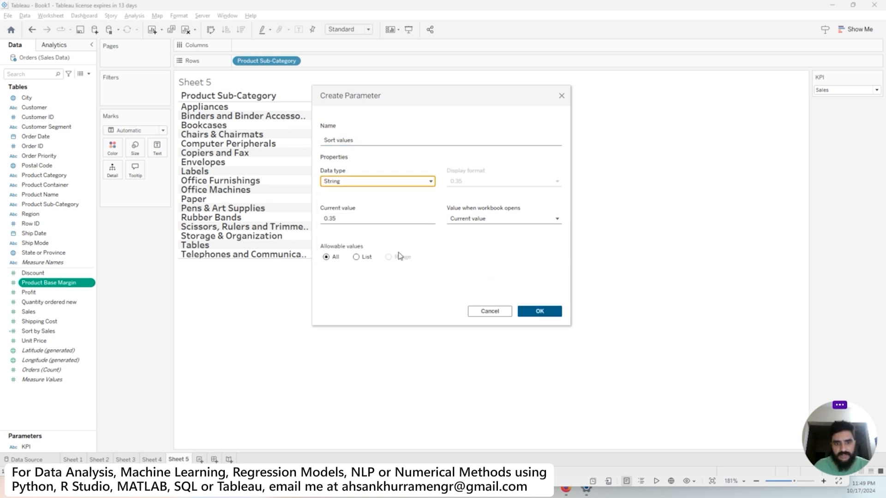
# Restrict the Sort values parameter to a list with the values Ascending and Descending, and create it
pyautogui.click(357, 257)
pyautogui.click(351, 288)
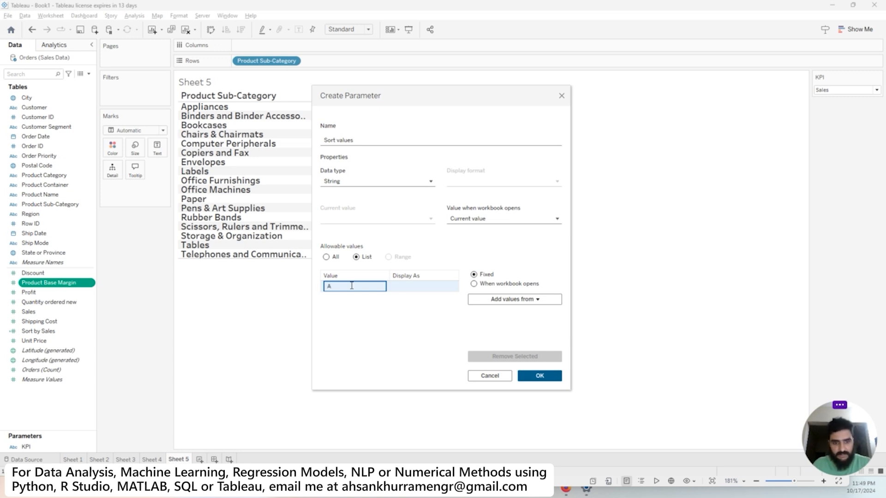
pyautogui.write('nding')
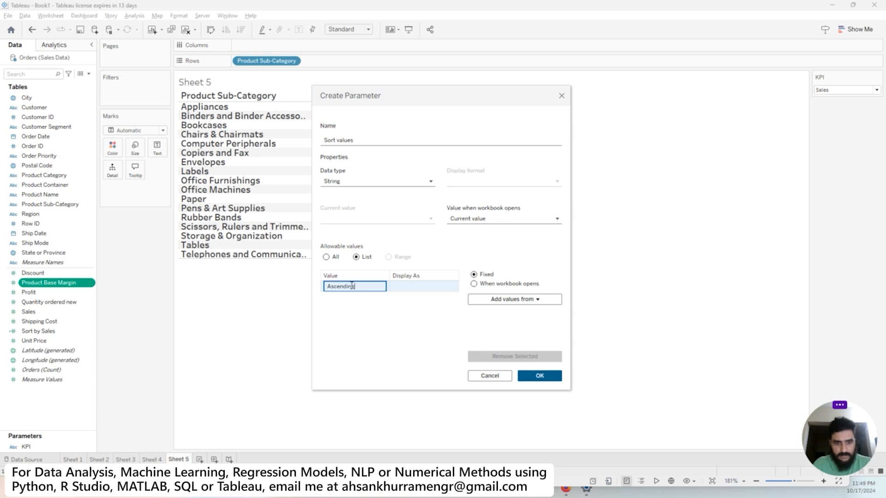
pyautogui.press('Return')
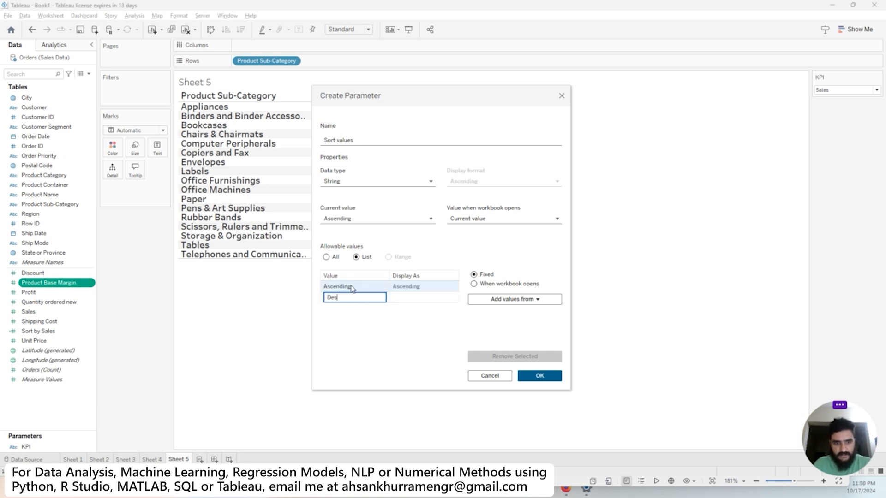
pyautogui.write('Descending')
pyautogui.press('Return')
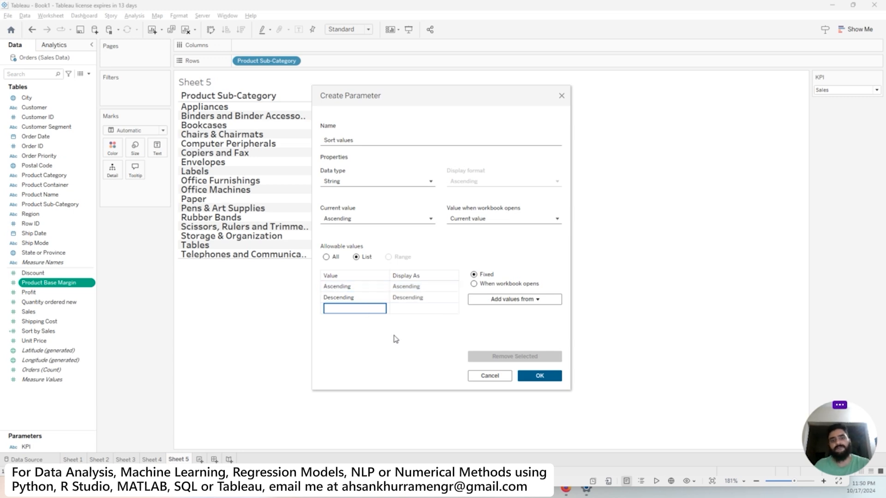
pyautogui.click(530, 381)
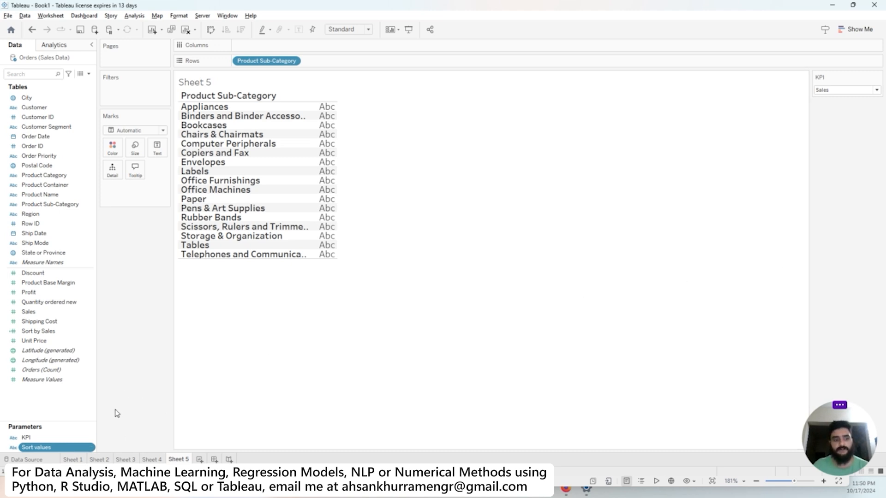
# Show the Sort values parameter control on the sheet and check the selectable options of the KPI and Sort values parameters
pyautogui.rightClick(65, 449)
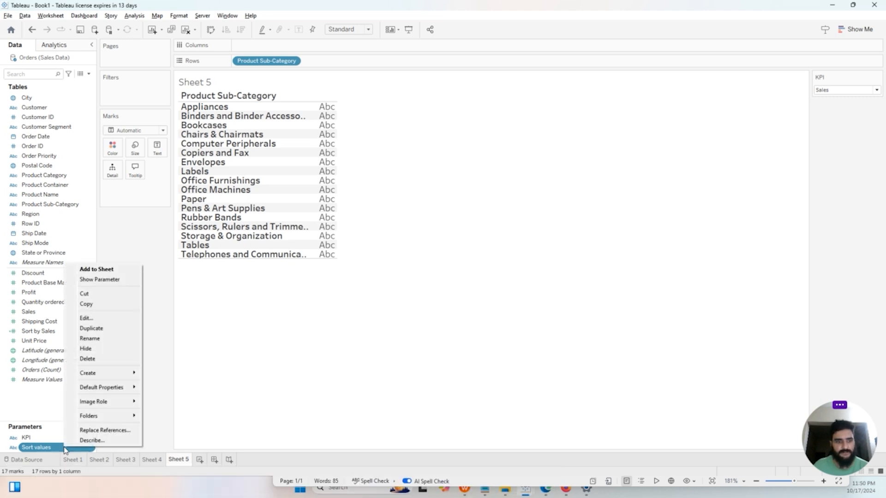
pyautogui.click(115, 284)
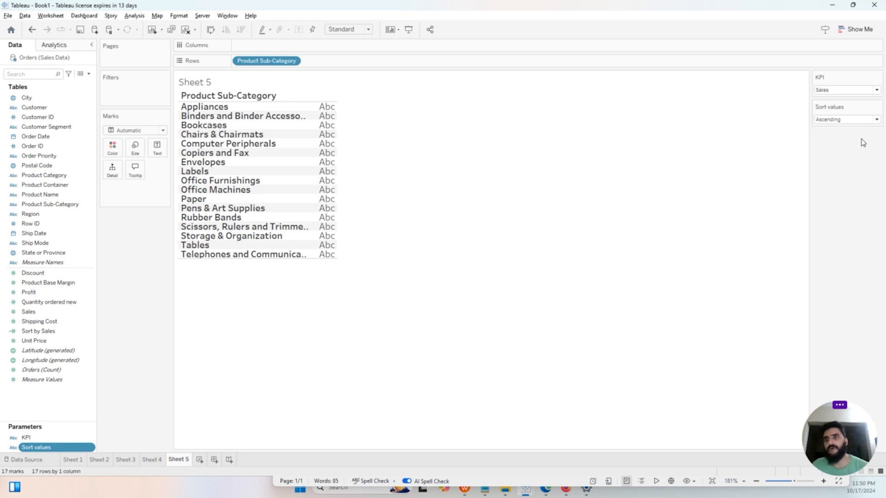
pyautogui.click(876, 90)
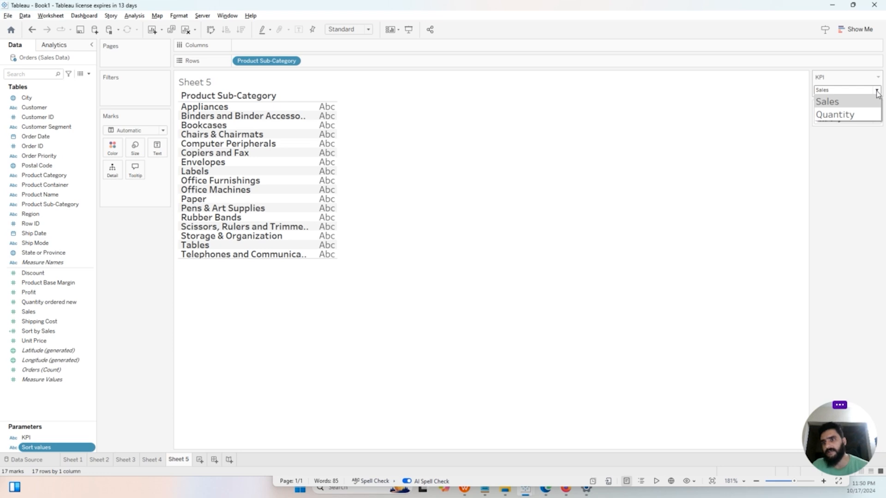
pyautogui.click(874, 101)
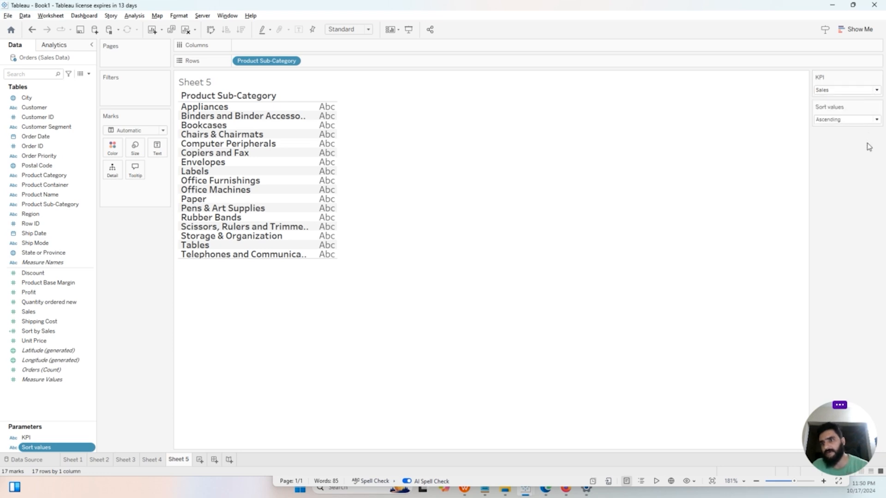
pyautogui.click(876, 120)
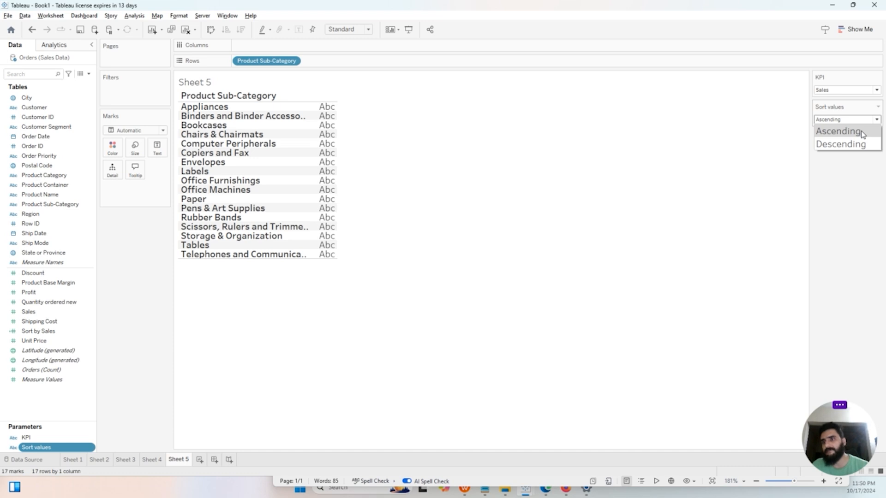
pyautogui.click(856, 163)
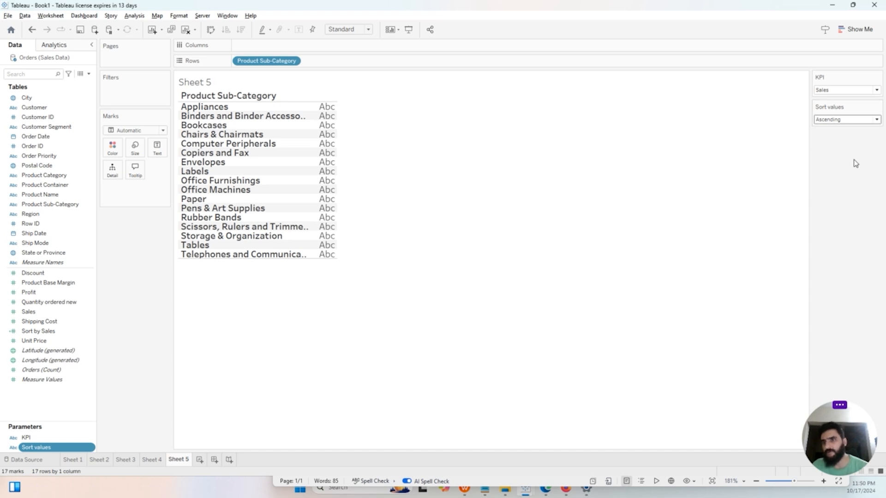
# Try the KPI parameter on Quantity, set it back to Sales, and review the Sort values options
pyautogui.click(855, 95)
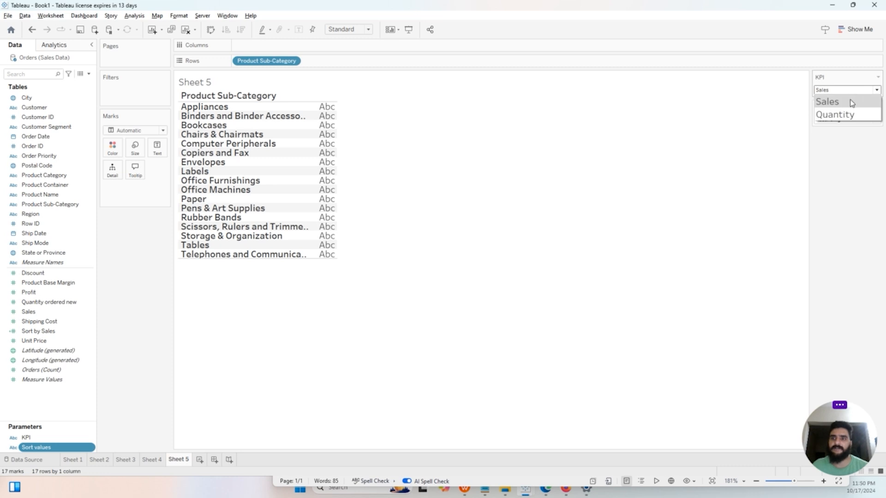
pyautogui.click(850, 99)
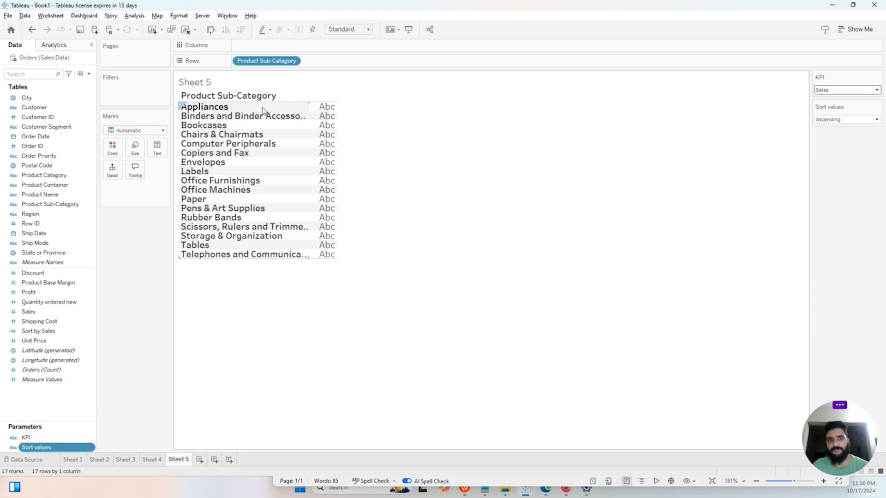
pyautogui.click(877, 95)
pyautogui.click(864, 113)
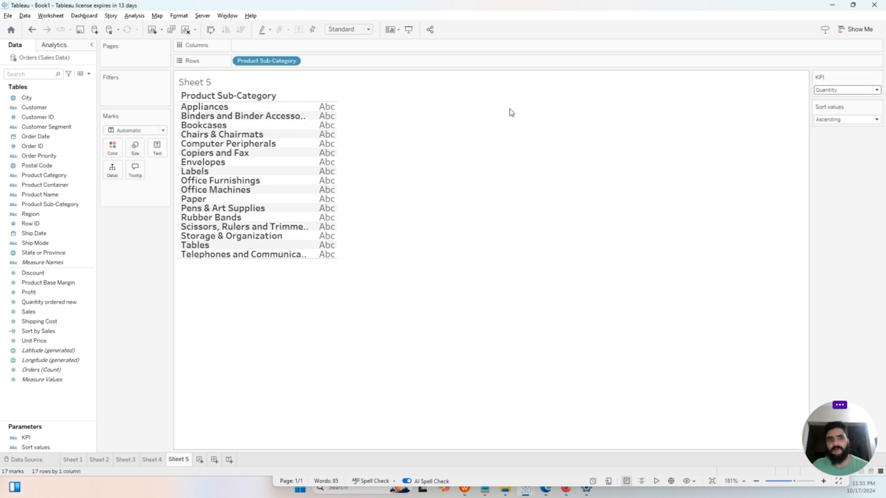
pyautogui.click(63, 303)
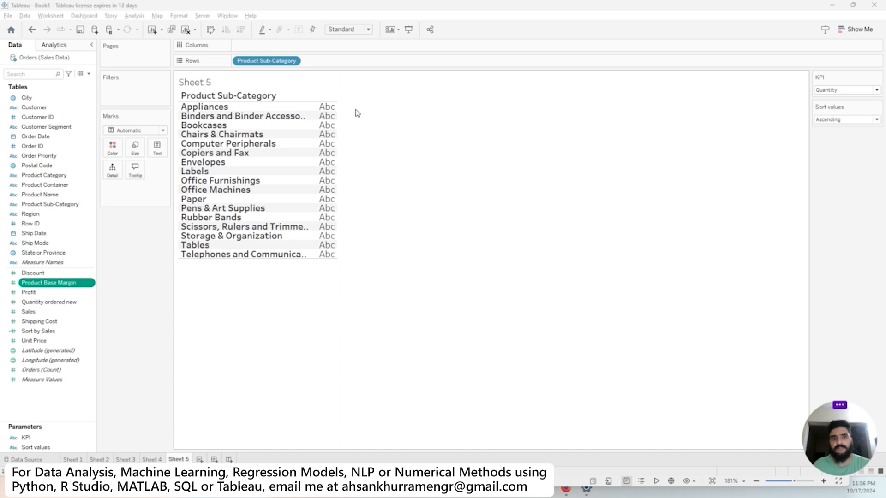
pyautogui.click(835, 90)
pyautogui.click(836, 102)
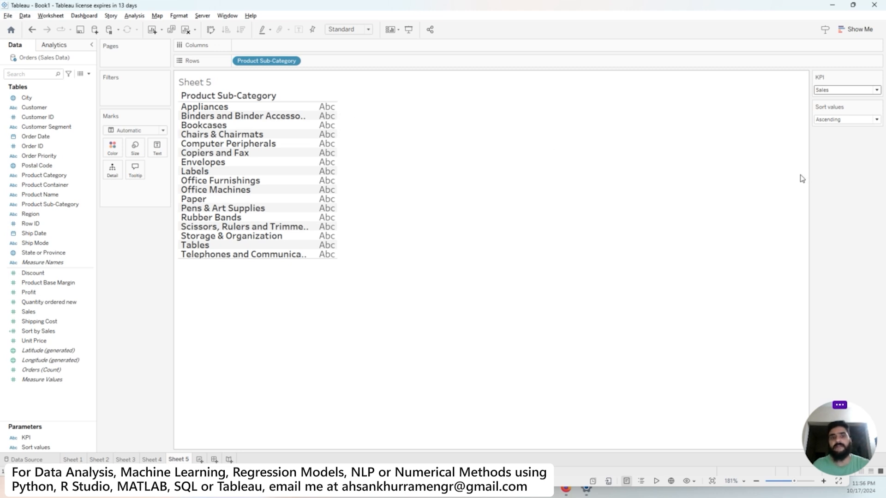
pyautogui.click(868, 121)
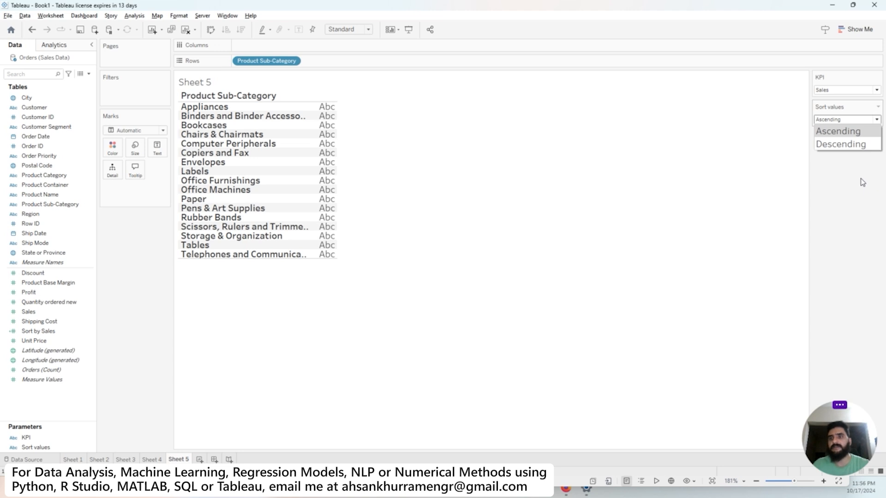
pyautogui.click(857, 155)
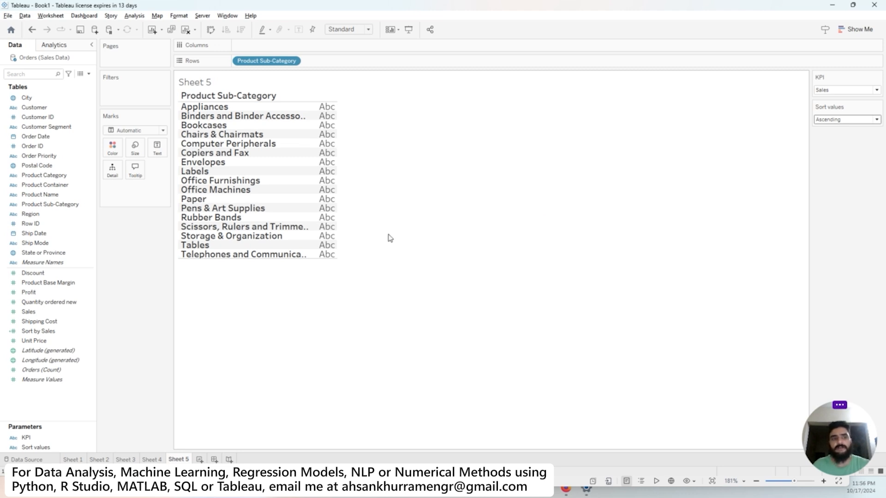
# Start a new calculated field from State or Province and name it KPI(Sales and Quantity)
pyautogui.click(86, 283)
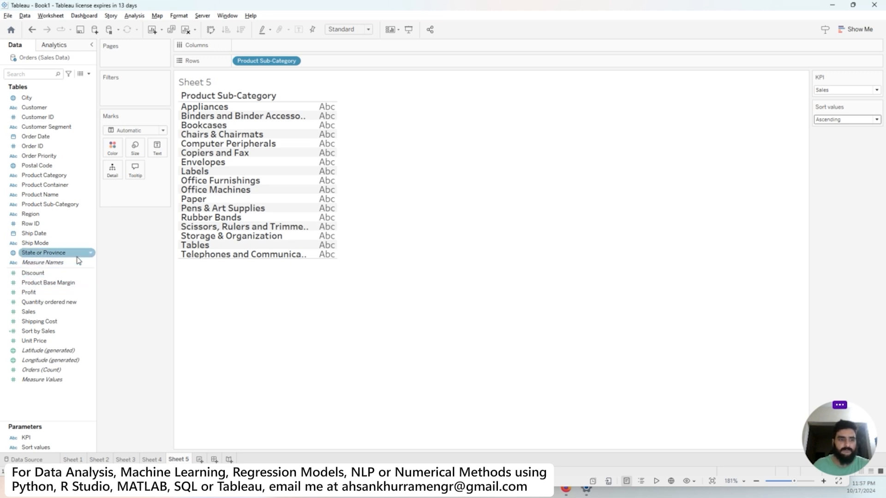
pyautogui.rightClick(78, 260)
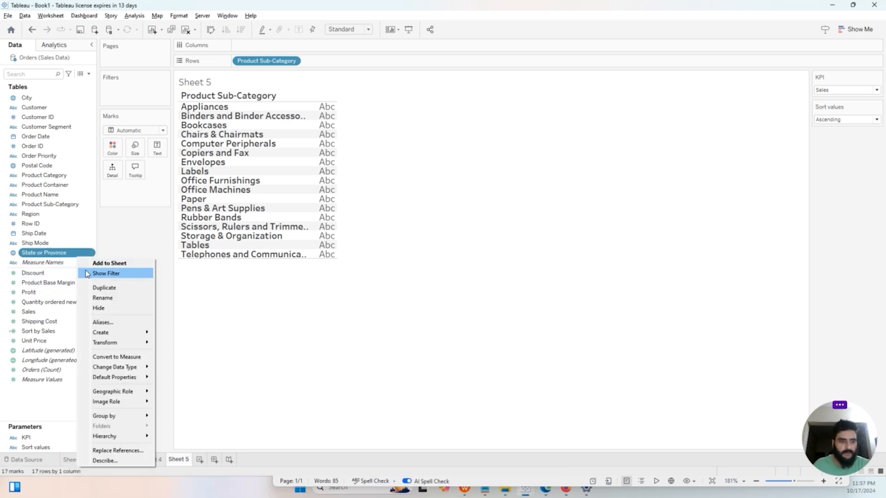
pyautogui.moveTo(141, 340)
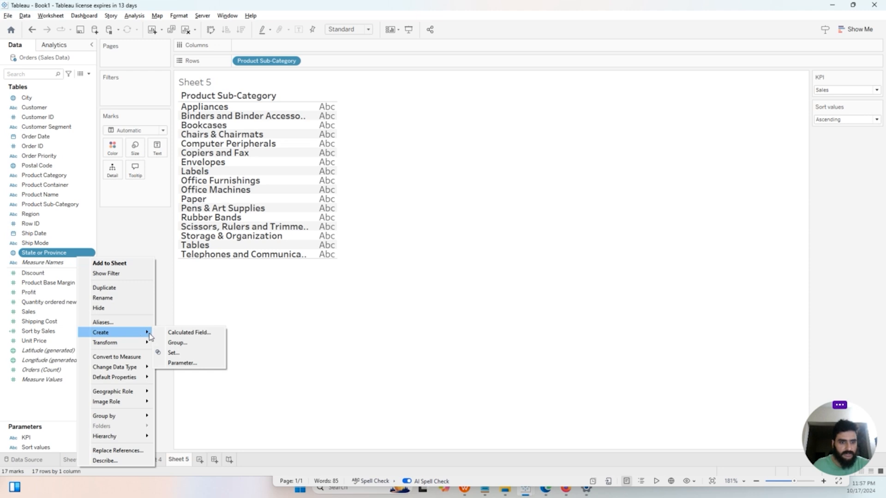
pyautogui.click(194, 333)
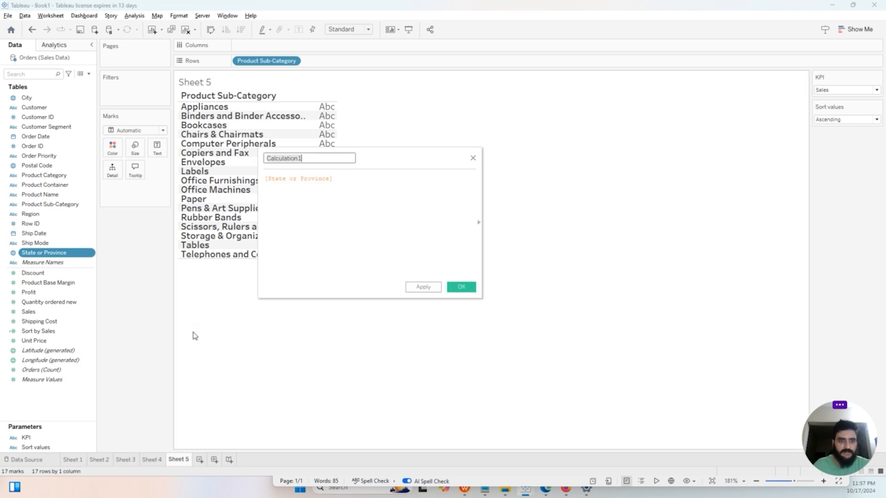
pyautogui.doubleClick(297, 160)
pyautogui.write('KPI()')
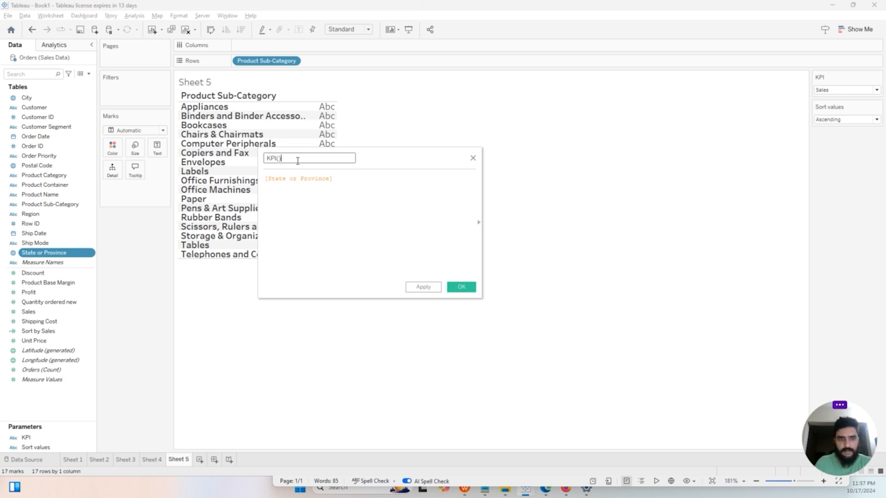
pyautogui.press('Left')
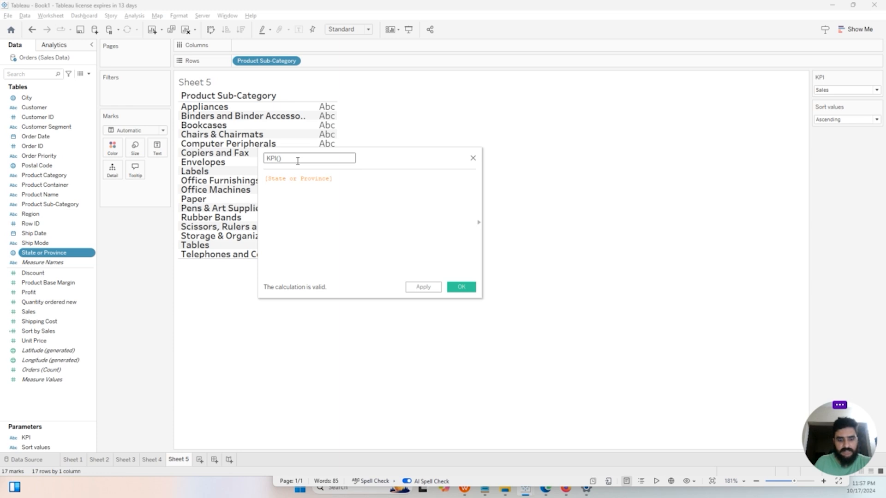
pyautogui.write('Sales and')
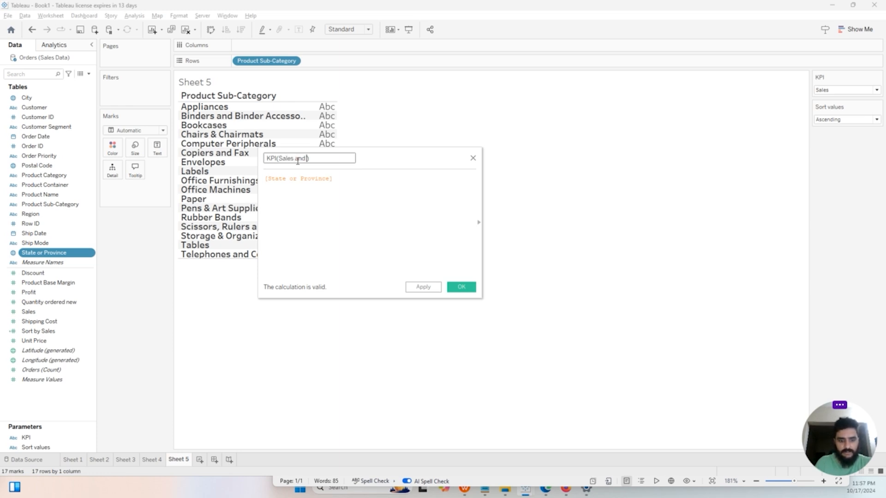
pyautogui.write(' Quan')
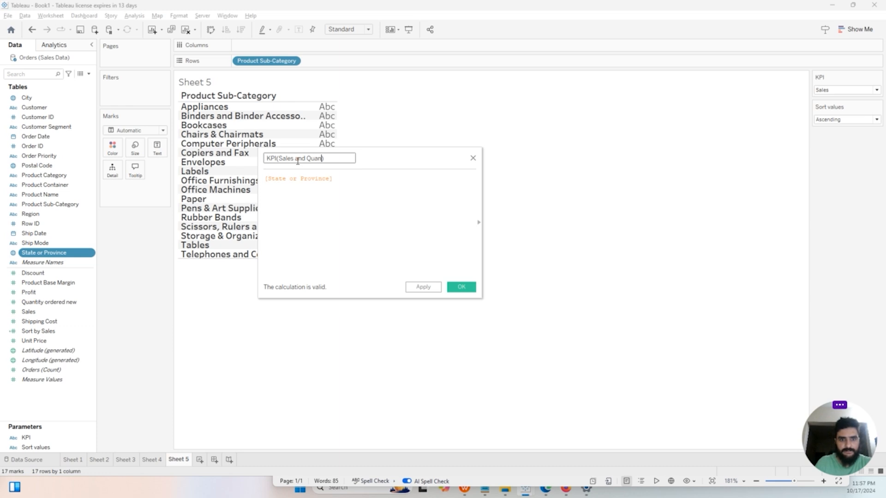
pyautogui.write('tity')
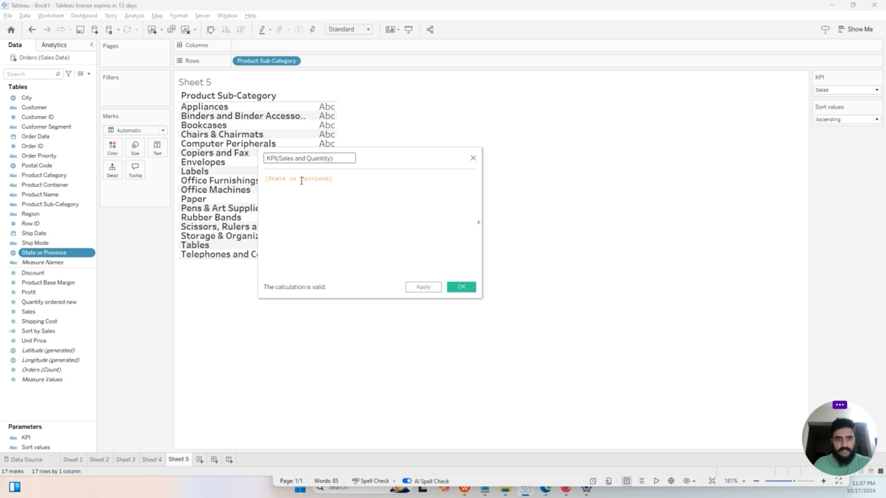
# Replace the default formula of the calculated field with the opening line CASE [KPI]
pyautogui.click(300, 179)
pyautogui.hotkey('ctrl', 'a')
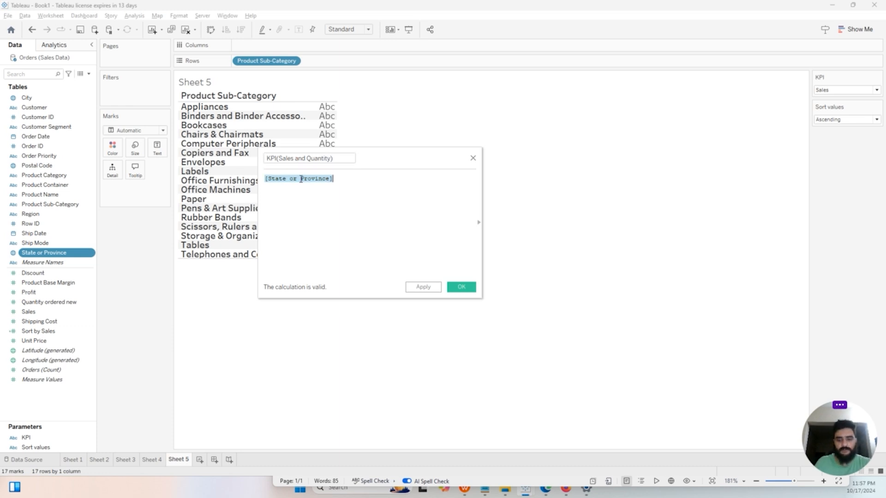
pyautogui.press('BackSpace')
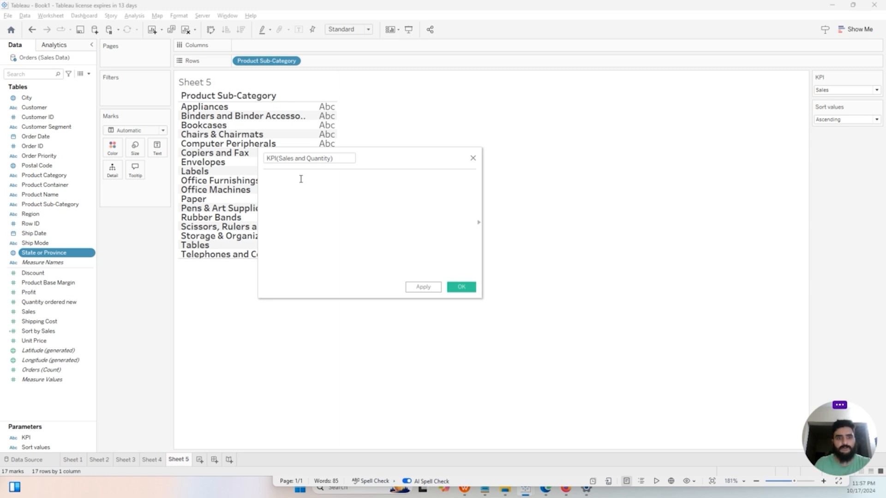
pyautogui.write('CASE')
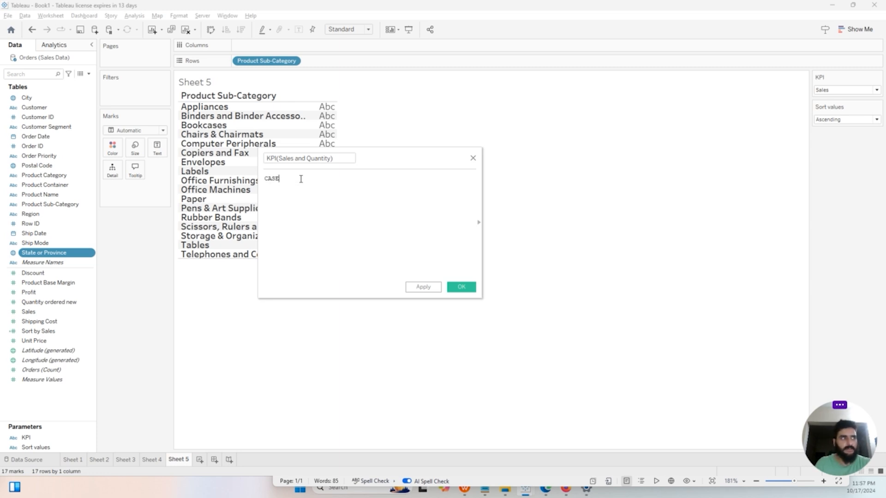
pyautogui.write(' [')
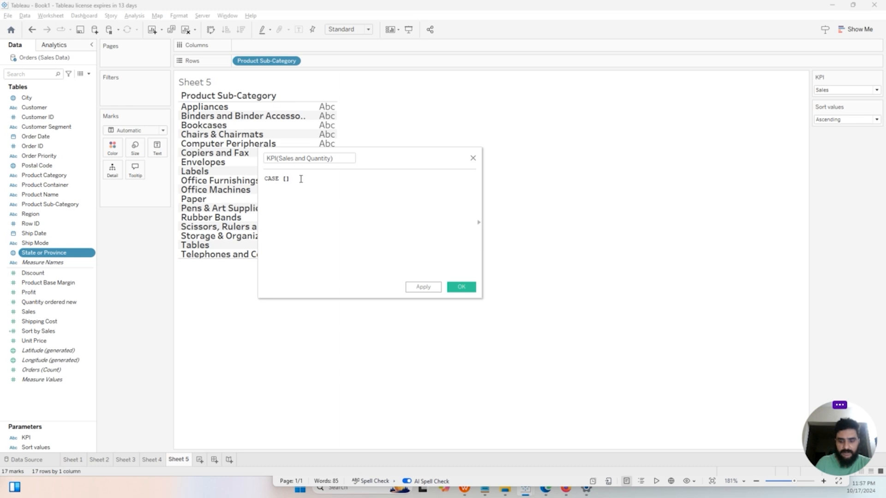
pyautogui.write('KPI')
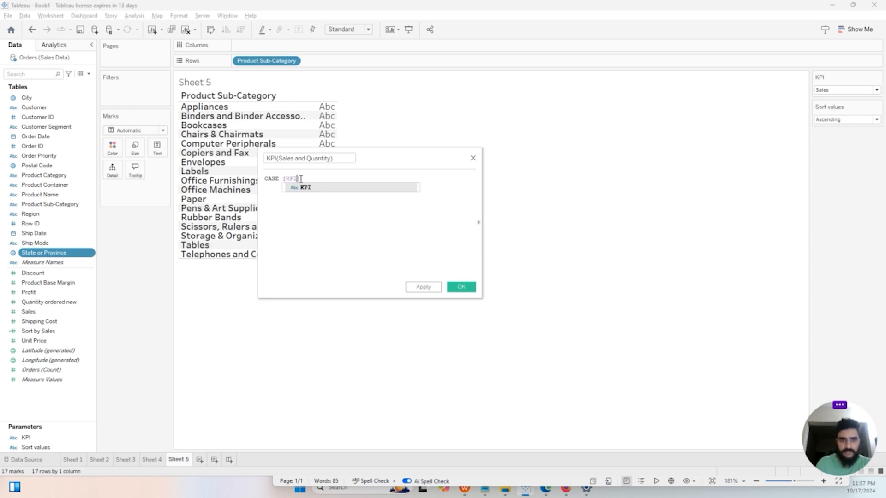
pyautogui.press('Return')
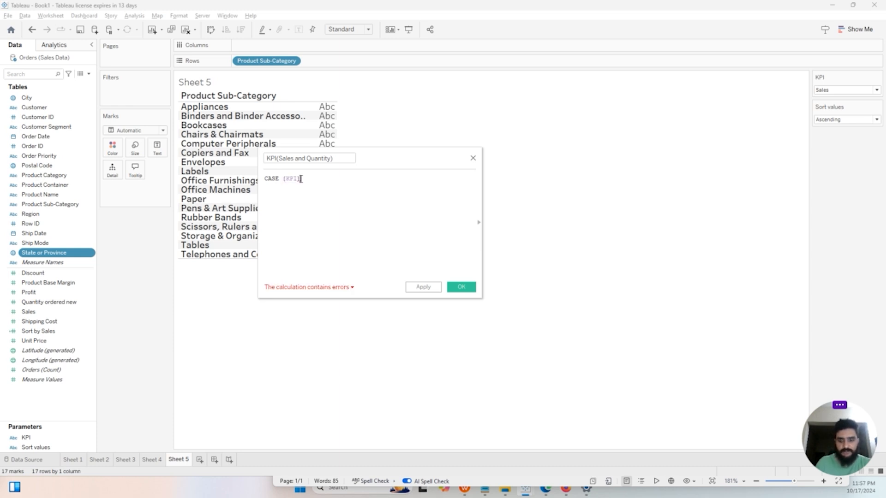
# Add the branch WHEN 'Sales' THEN [Sales] on a new line of the KPI(Sales and Quantity) formula
pyautogui.press('Return')
pyautogui.write('WHEN')
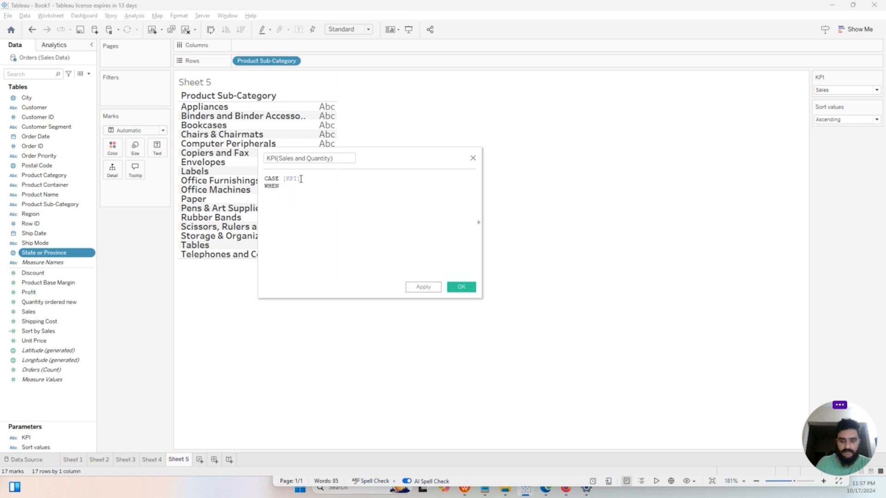
pyautogui.write(" ''")
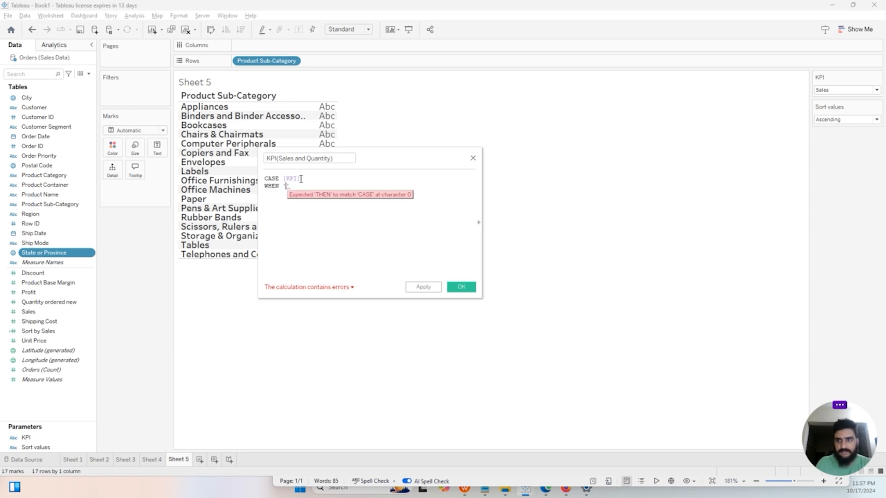
pyautogui.write('Sales')
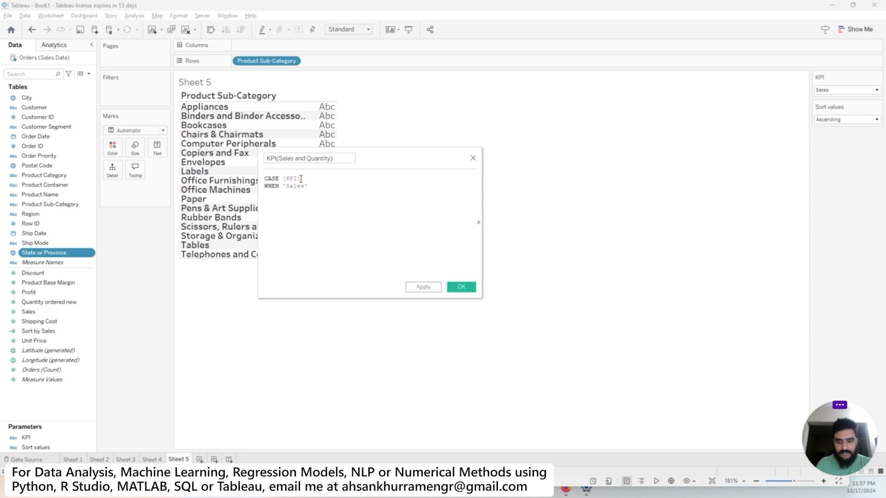
pyautogui.press('Right')
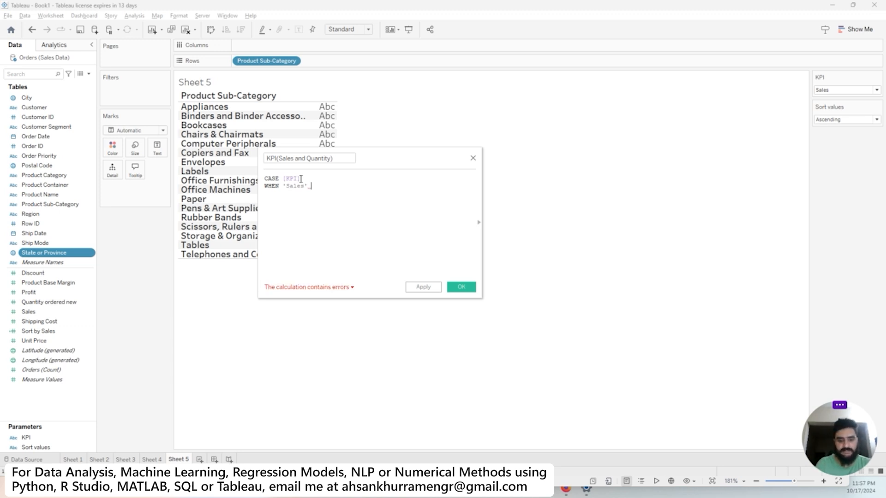
pyautogui.write('THEN')
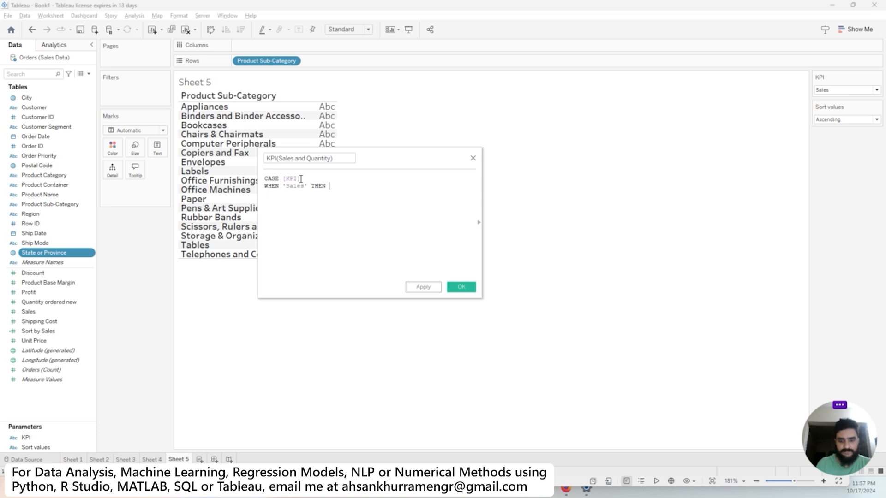
pyautogui.write(' [S')
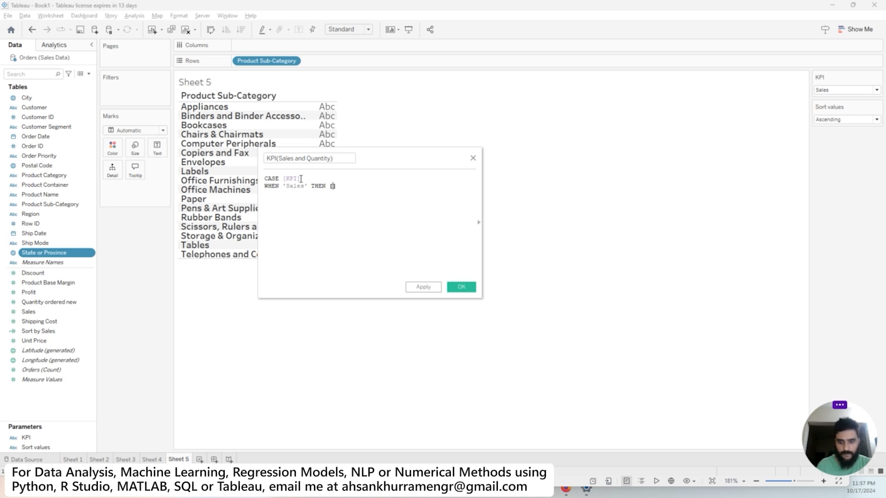
pyautogui.write('ale')
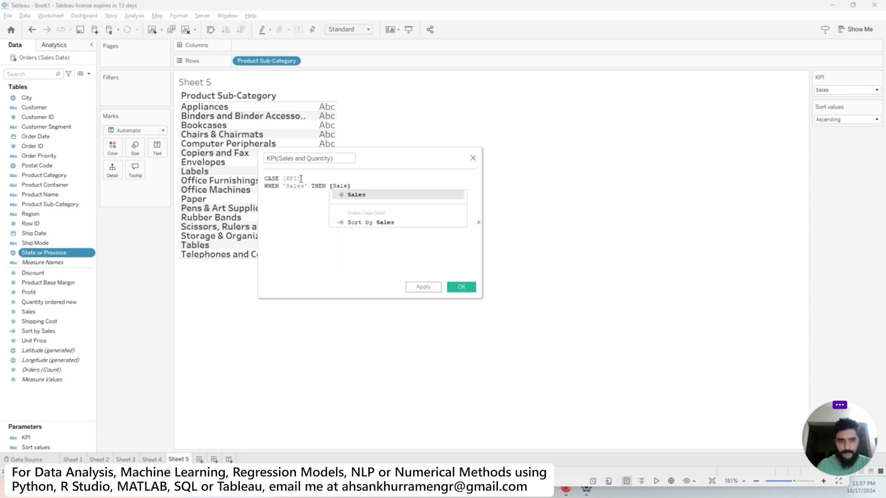
pyautogui.write('s')
pyautogui.press('Return')
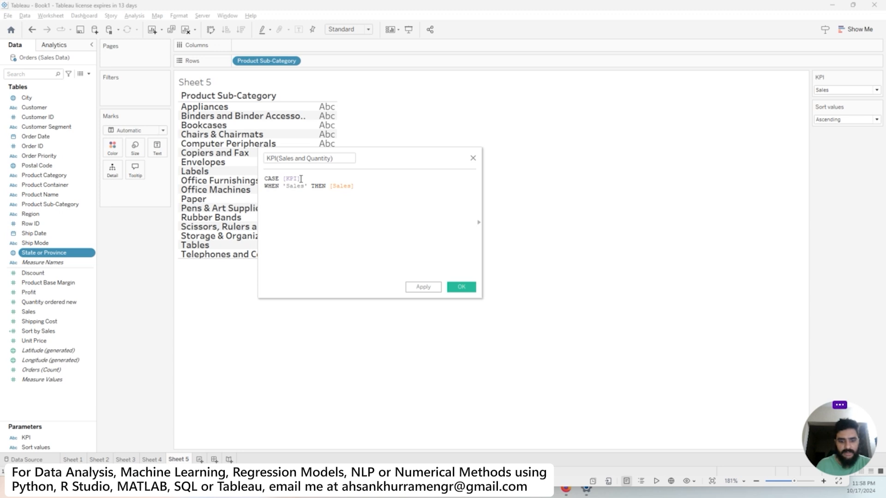
# Begin a second branch on a new line of the CASE formula with the condition WHEN 'Quantity'
pyautogui.press('Return')
pyautogui.write('WHEN')
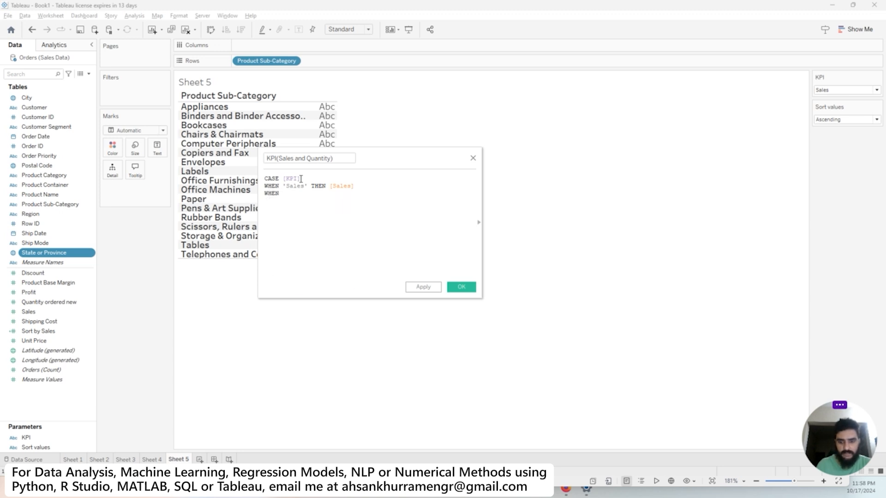
pyautogui.write(" ''")
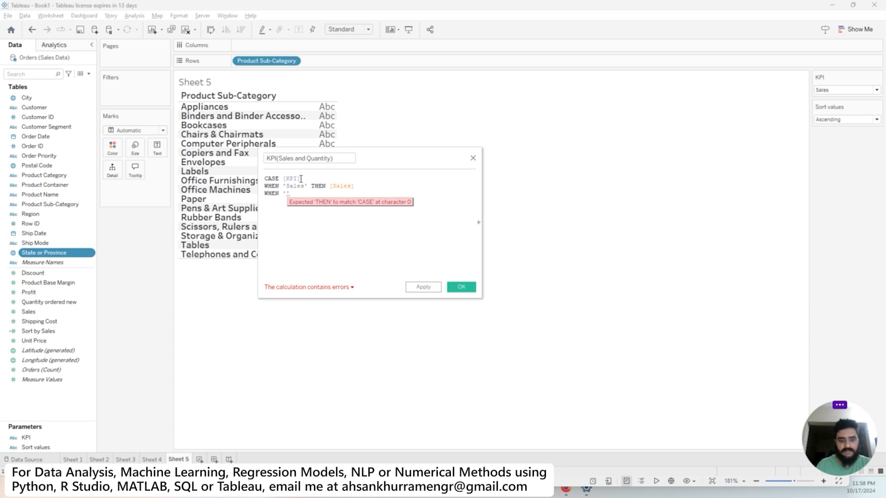
pyautogui.write('Quar')
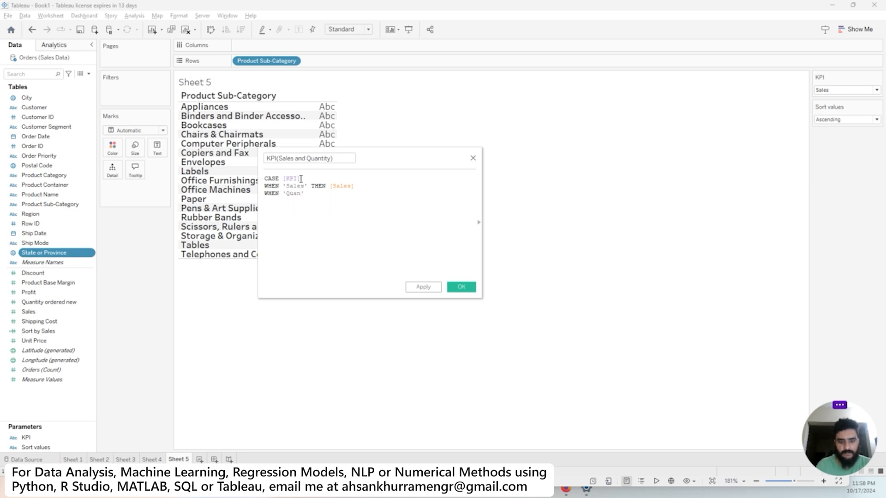
pyautogui.write('tity')
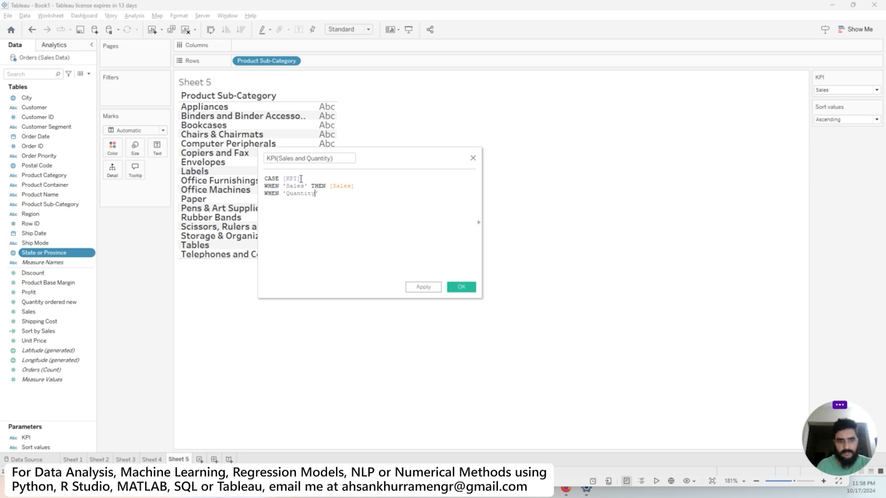
pyautogui.write(' TH')
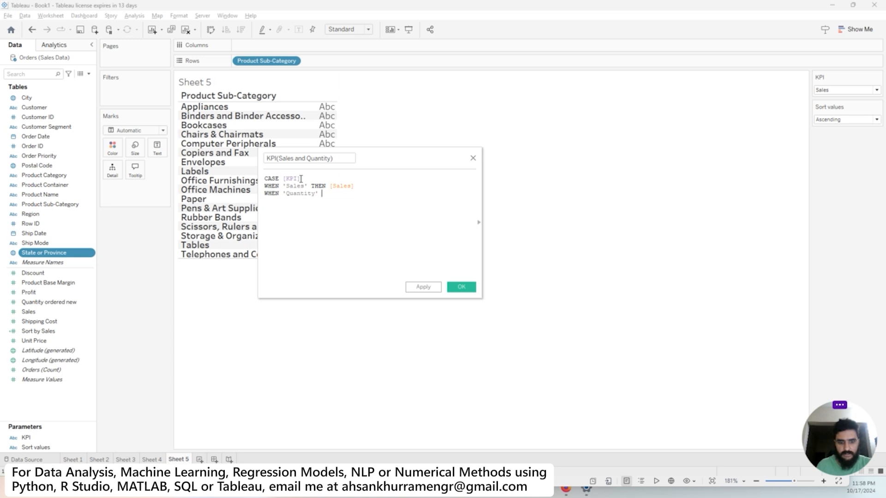
pyautogui.write('NE')
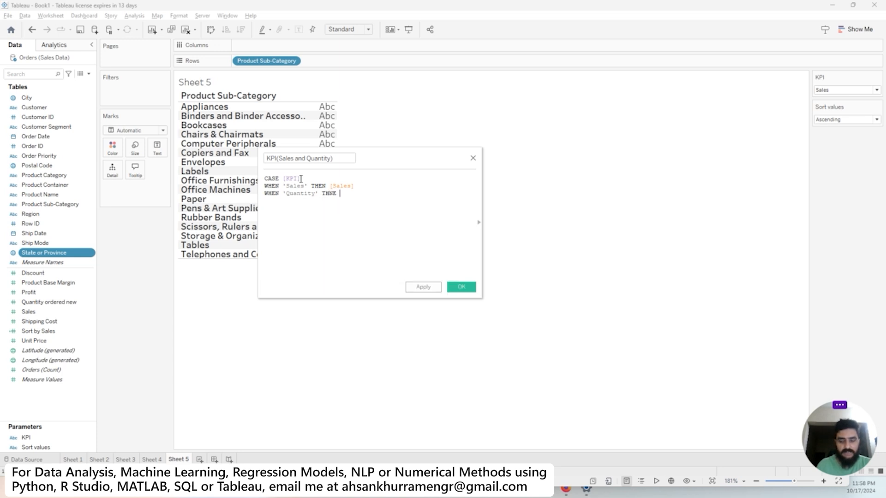
pyautogui.write(' []')
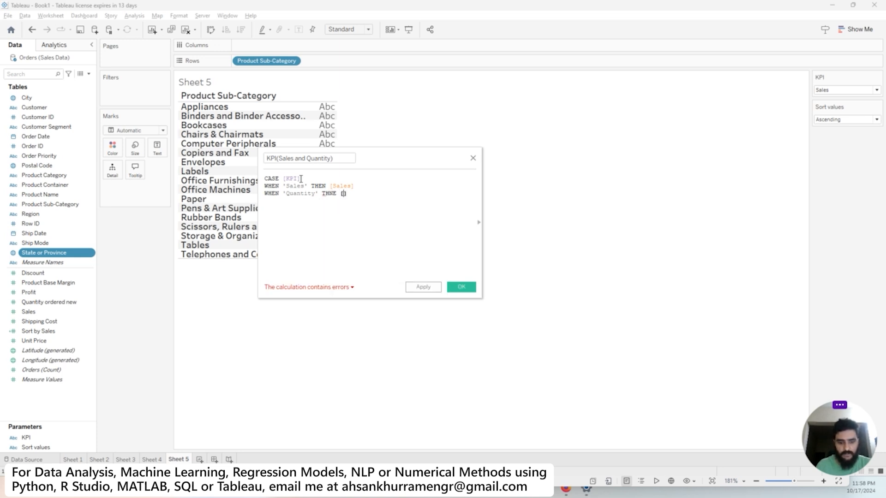
pyautogui.write('qua')
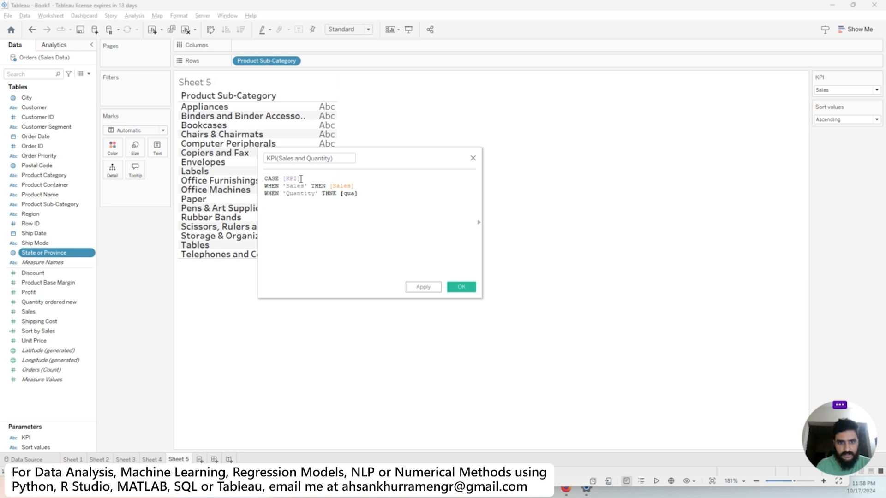
pyautogui.press('BackSpace')
pyautogui.press('BackSpace')
pyautogui.press('BackSpace')
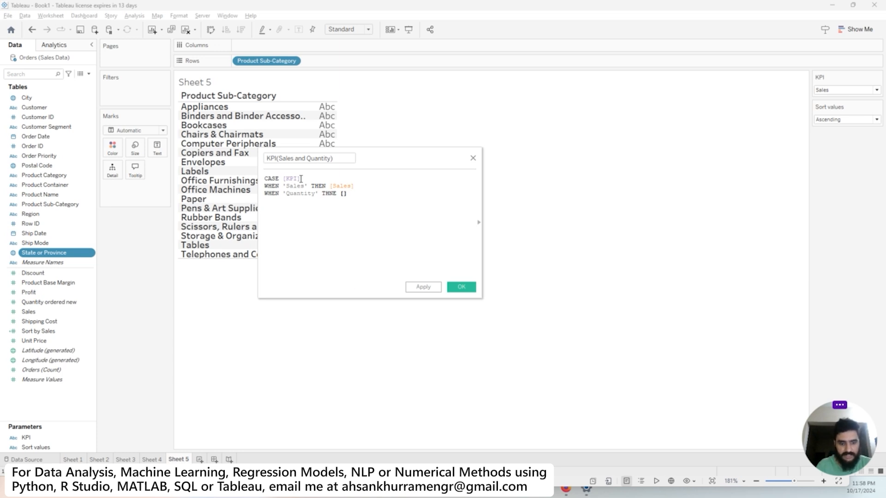
pyautogui.write('Qua')
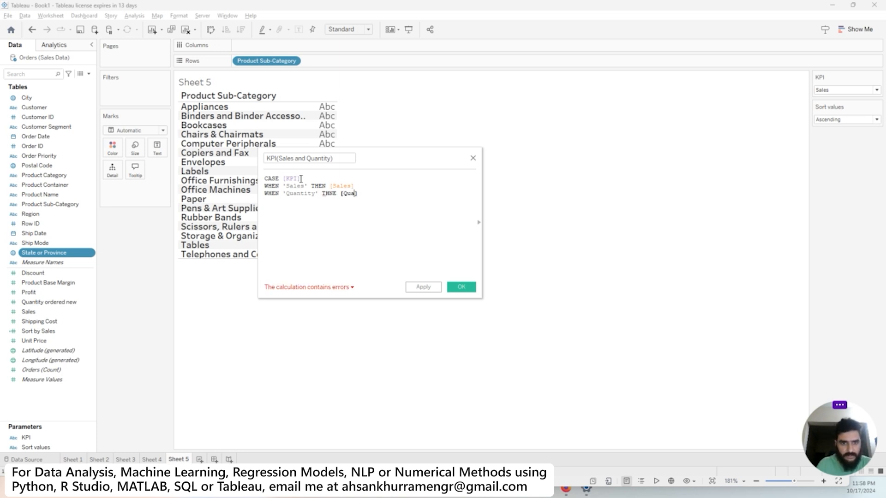
pyautogui.press('BackSpace')
pyautogui.press('BackSpace')
pyautogui.press('BackSpace')
pyautogui.press('BackSpace')
pyautogui.press('BackSpace')
pyautogui.press('BackSpace')
pyautogui.press('BackSpace')
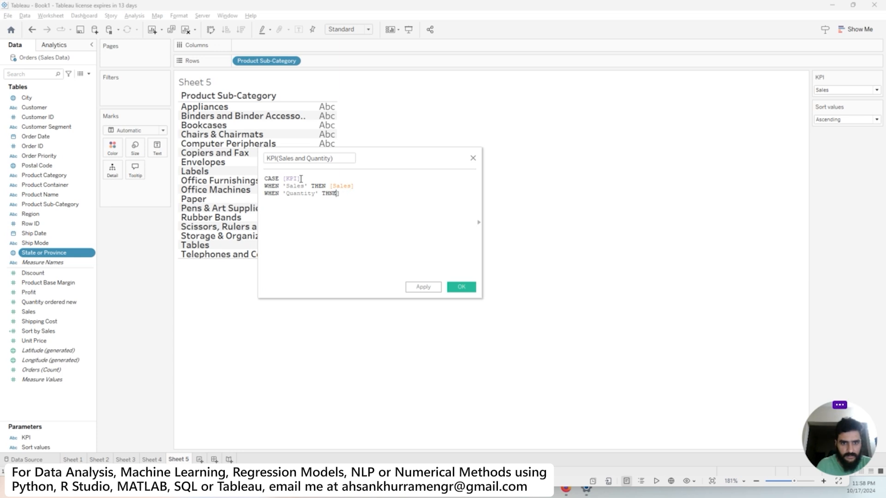
# Complete the 'Quantity' branch of the formula with THEN [Quantity ordered new]
pyautogui.write('EN ')
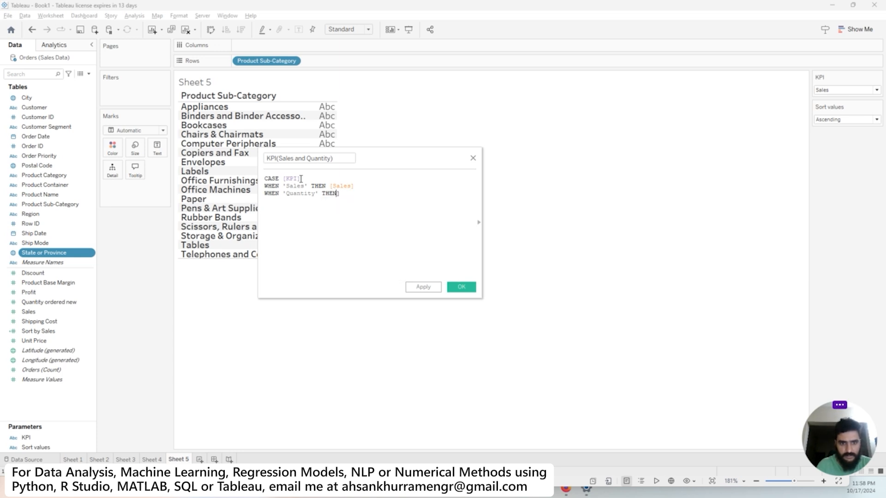
pyautogui.write('[Qu')
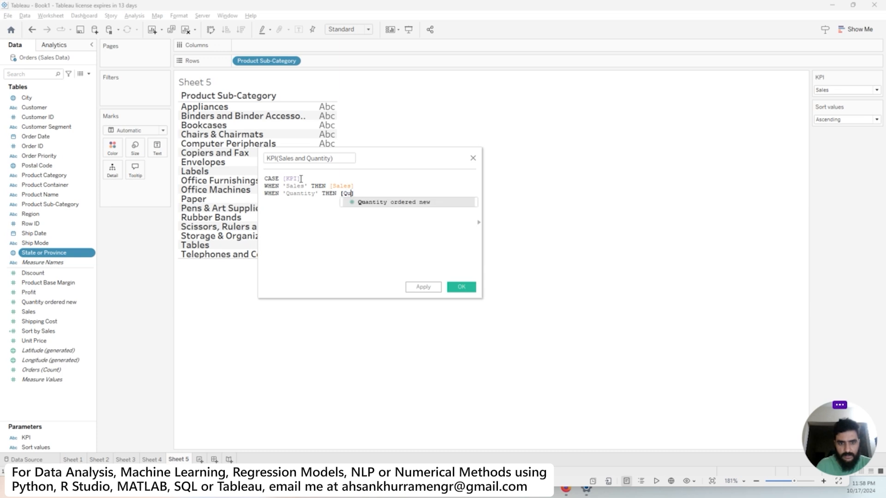
pyautogui.click(397, 204)
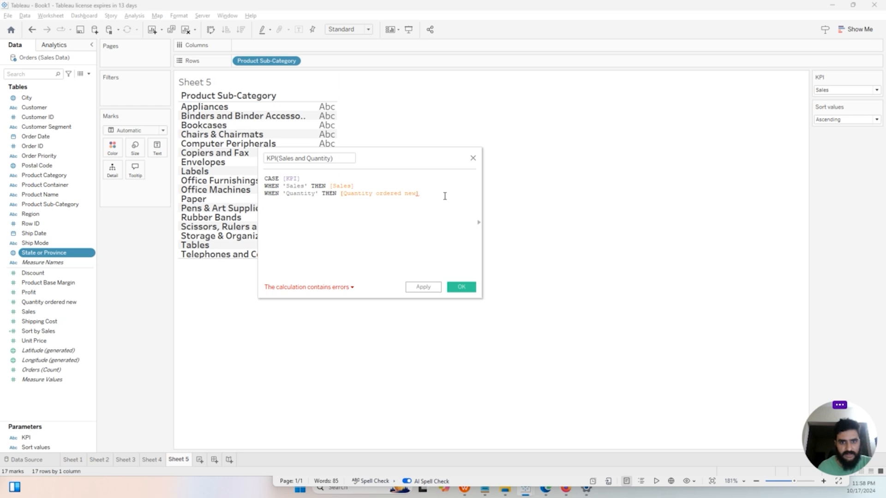
# Close the CASE formula with END on its own line and save the KPI(Sales and Quantity) calculated field
pyautogui.press('Return')
pyautogui.write('END')
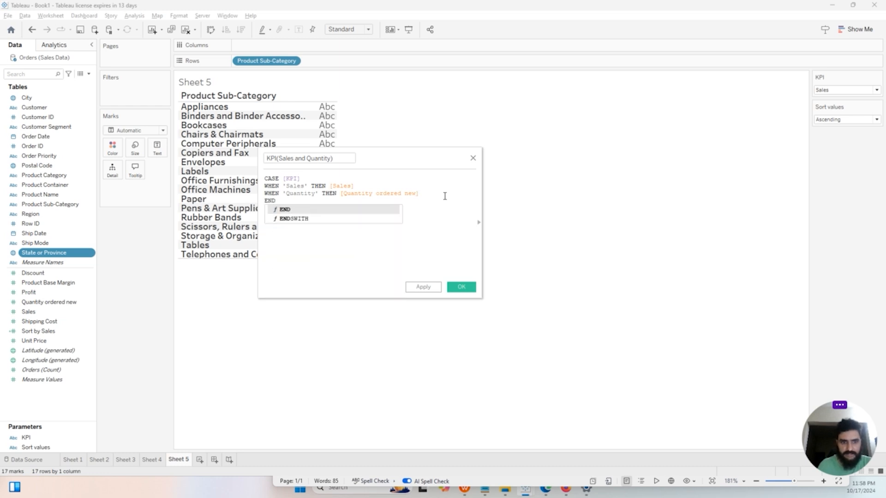
pyautogui.press('Return')
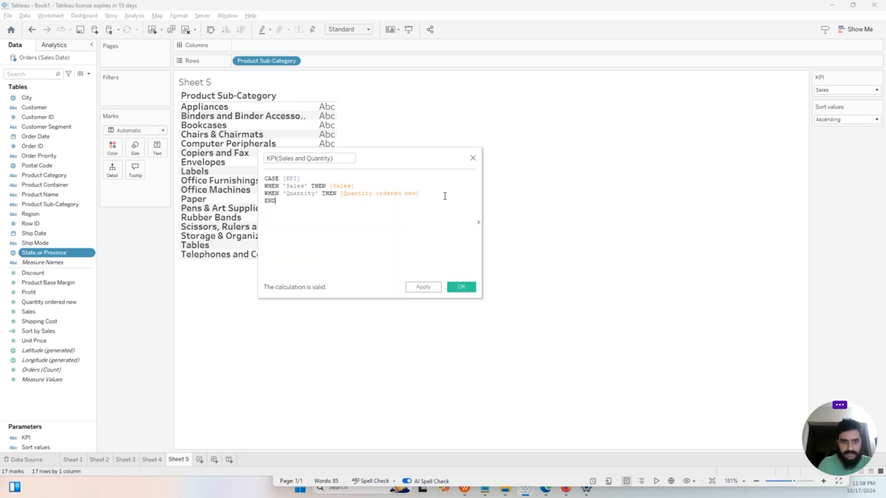
pyautogui.click(471, 287)
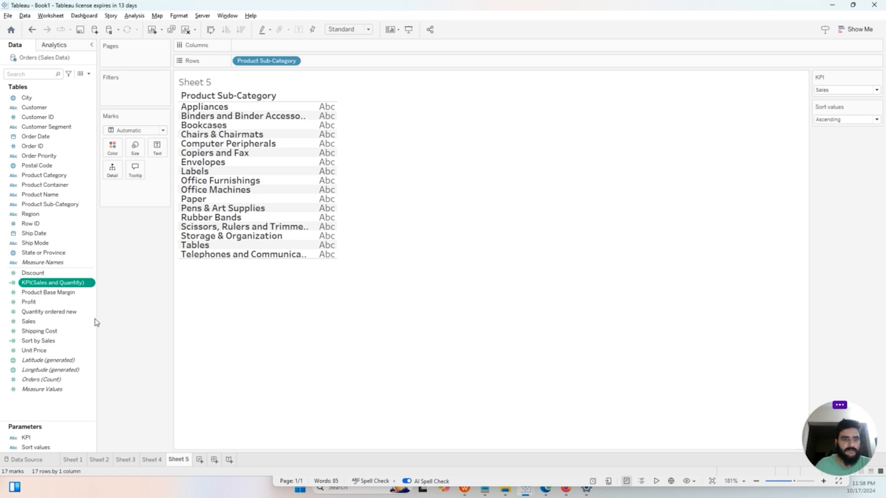
# Start a new calculated field from Profit and name it Sort Values
pyautogui.rightClick(62, 305)
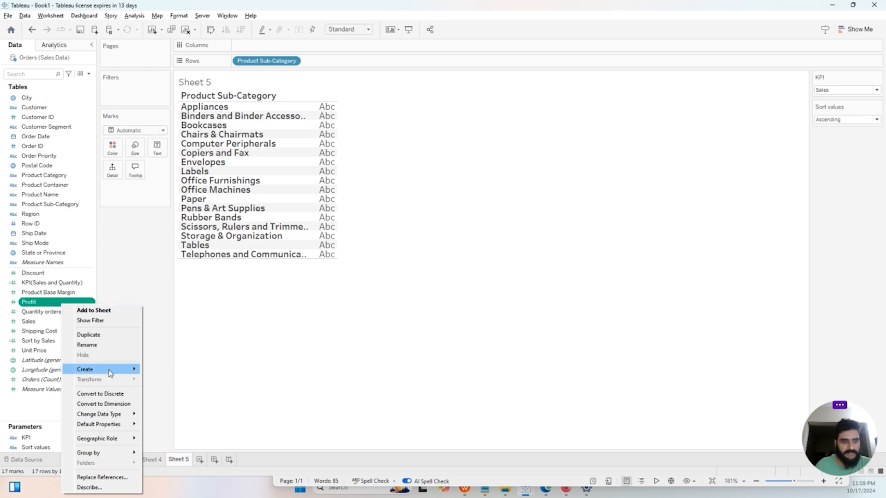
pyautogui.moveTo(111, 373)
pyautogui.click(171, 369)
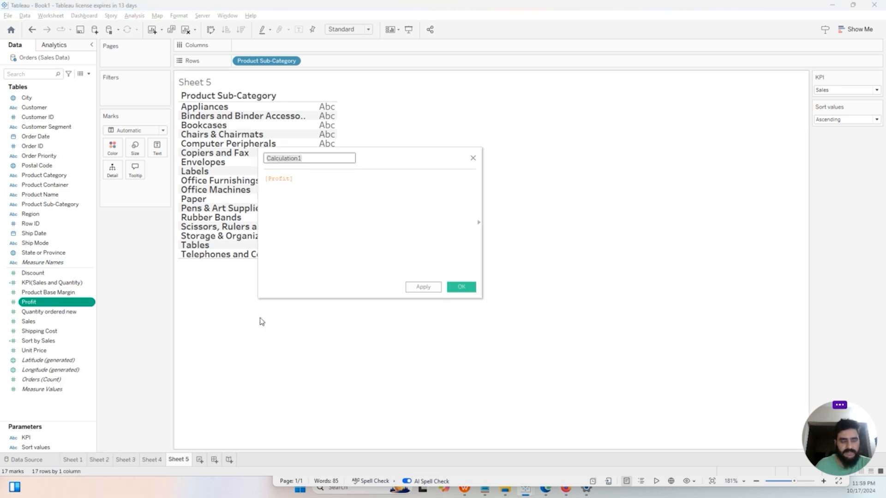
pyautogui.write('Sort ')
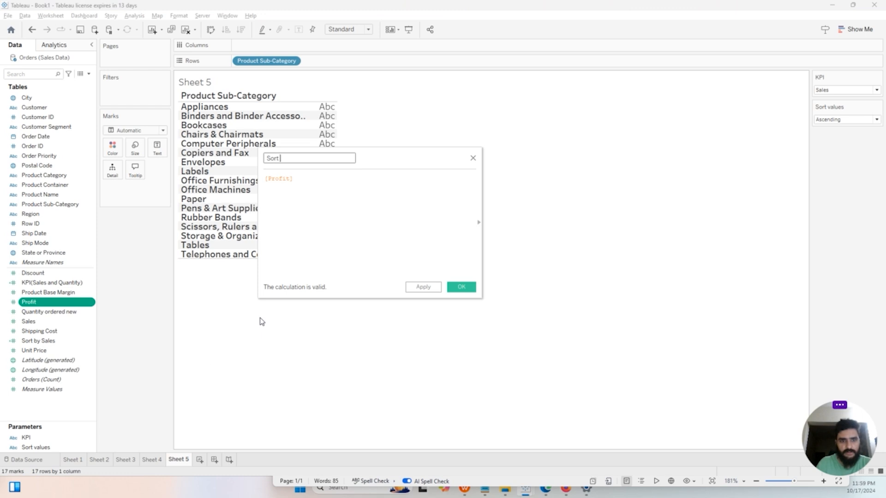
pyautogui.write('Values')
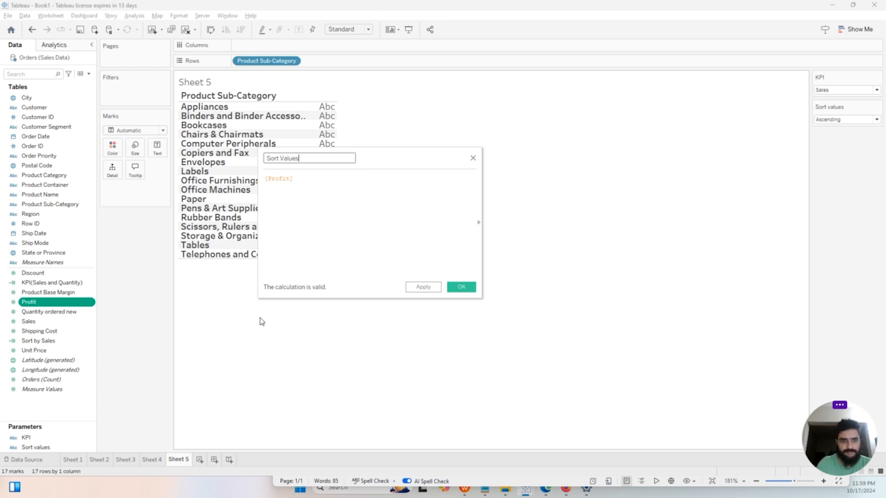
# Replace [Profit] in the Sort Values formula with the condition IF [Sort values] = 'Ascending'
pyautogui.doubleClick(286, 179)
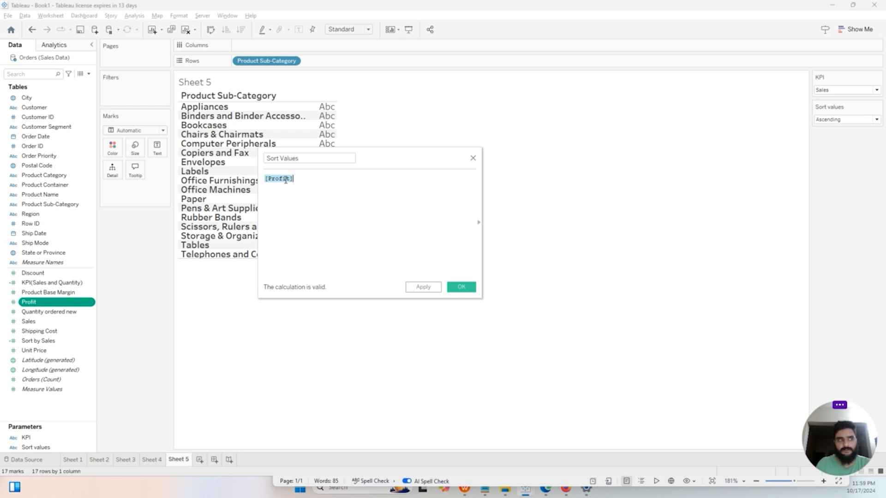
pyautogui.write('I')
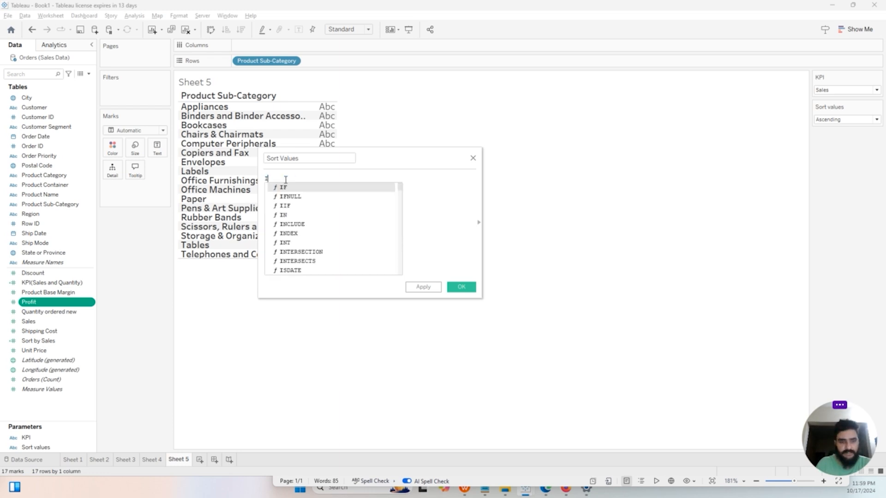
pyautogui.write('F [')
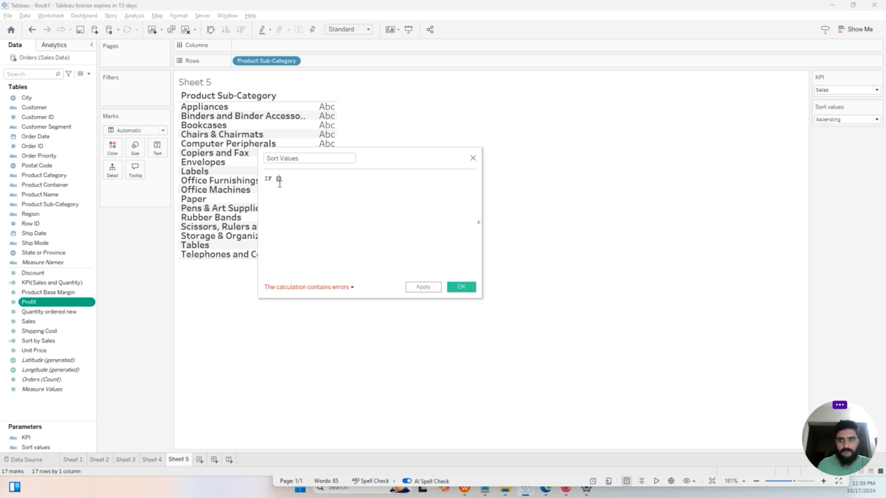
pyautogui.write('Sort')
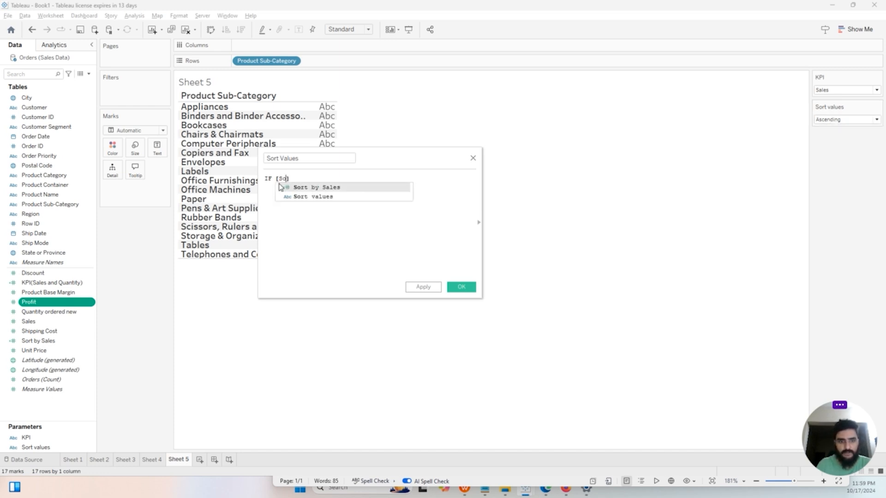
pyautogui.doubleClick(284, 196)
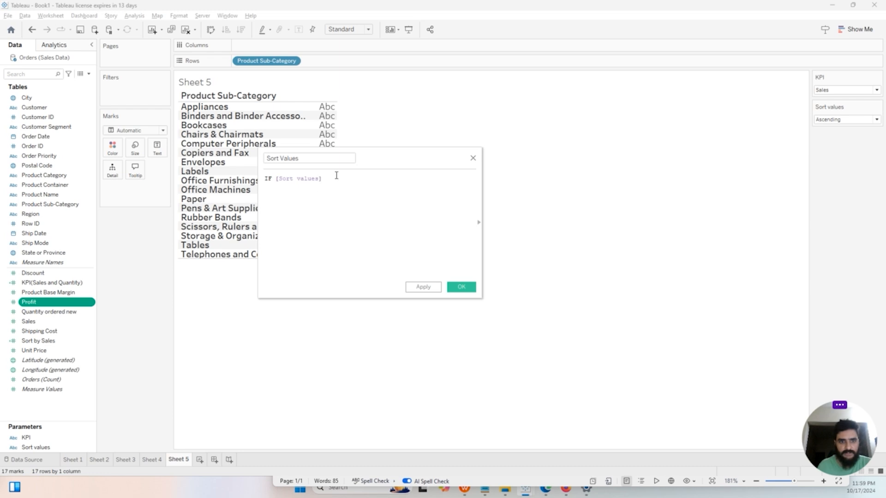
pyautogui.write('= ')
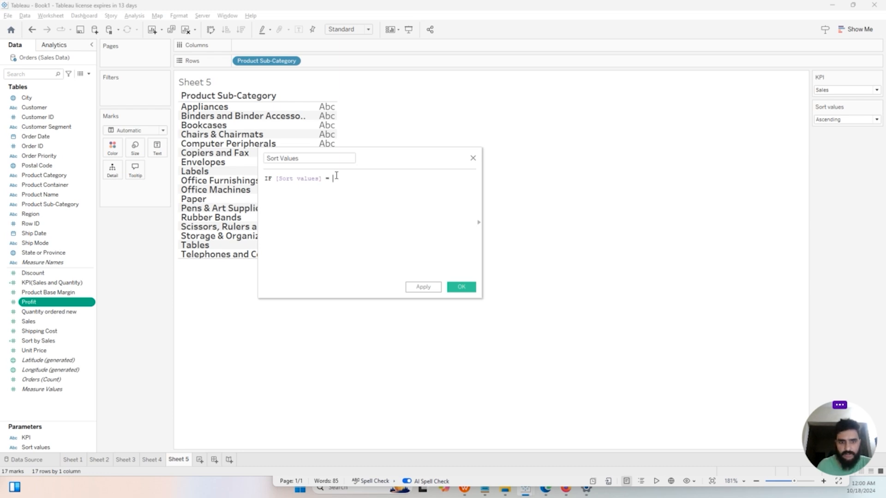
pyautogui.write("'")
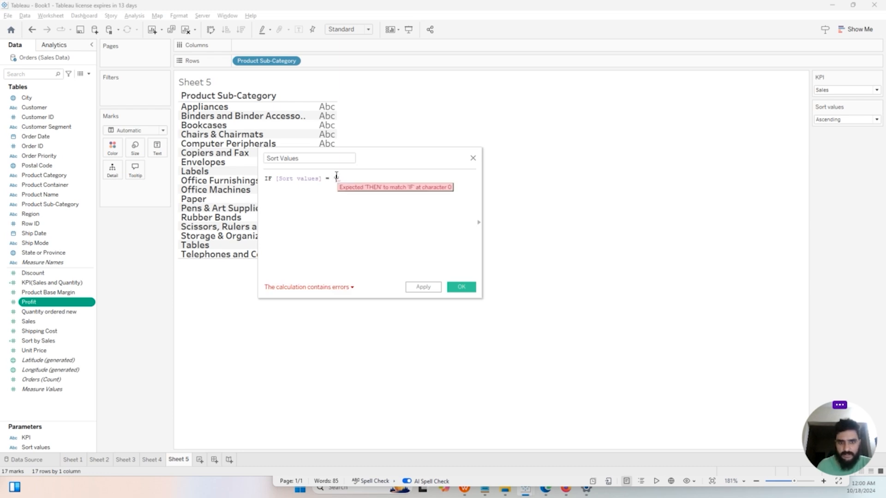
pyautogui.write('A')
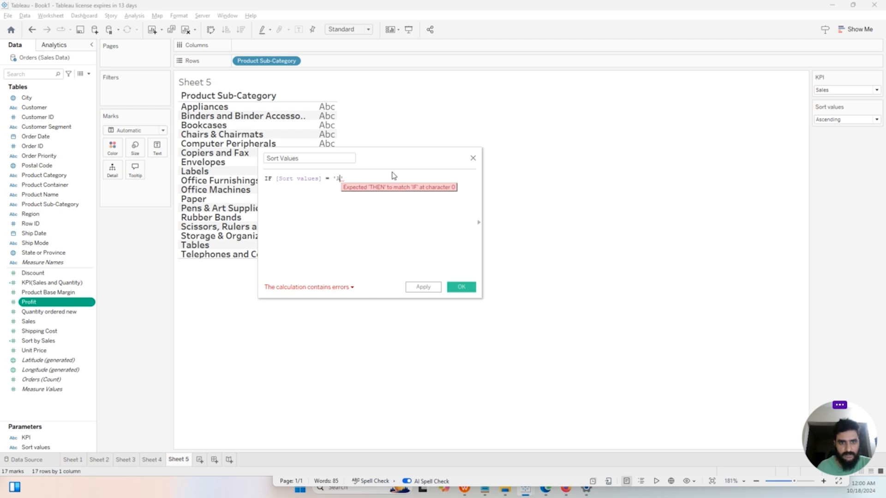
pyautogui.write("scending'")
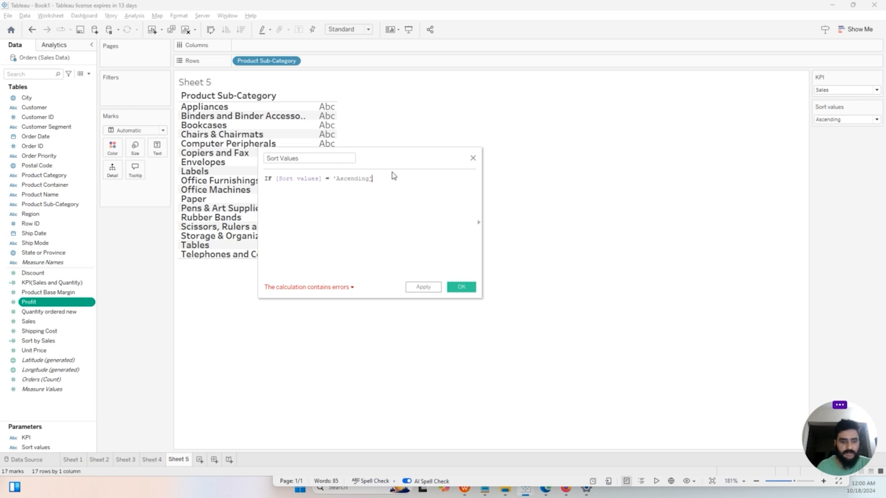
# Complete the IF branch of the formula with THEN [KPI(Sales and Quantity)]
pyautogui.write(' THEN')
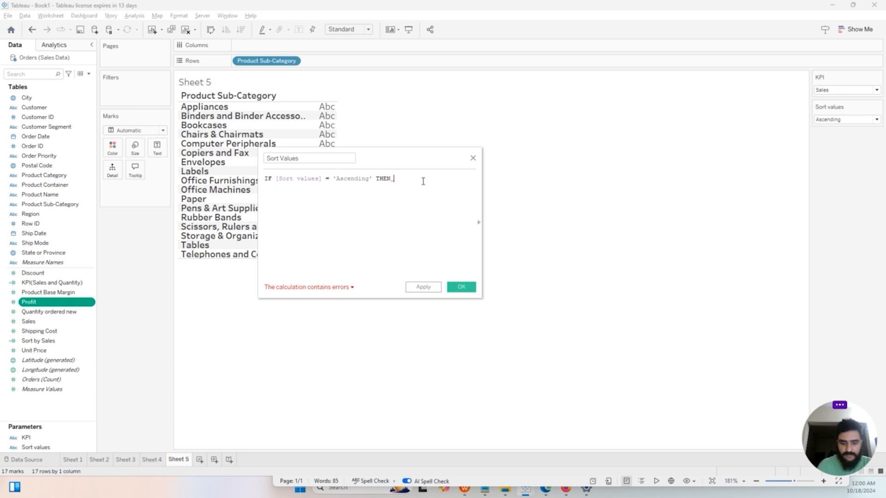
pyautogui.write('KPI')
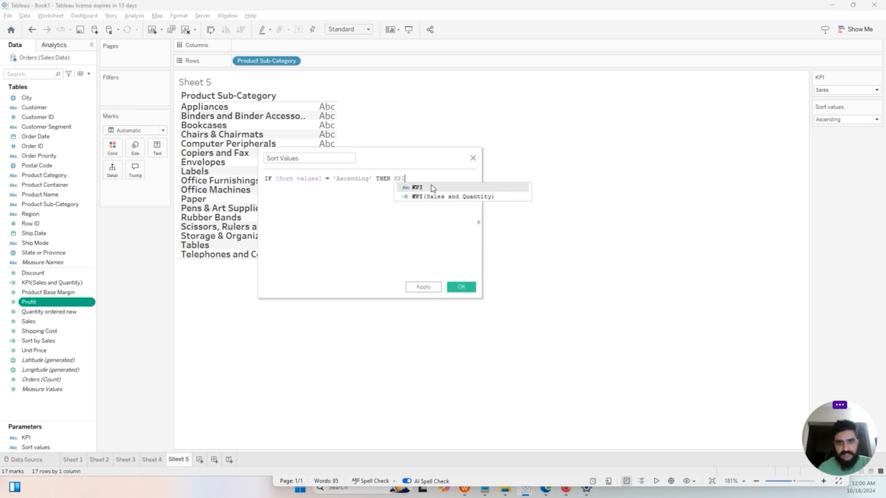
pyautogui.doubleClick(436, 196)
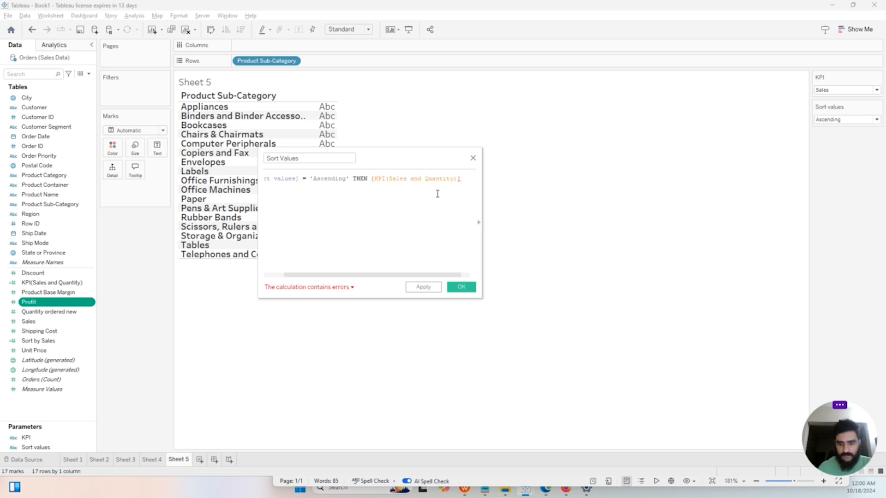
# Begin the alternative branch on a new line with ELSE - followed by an empty pair of square brackets
pyautogui.press('Return')
pyautogui.write('ELSE')
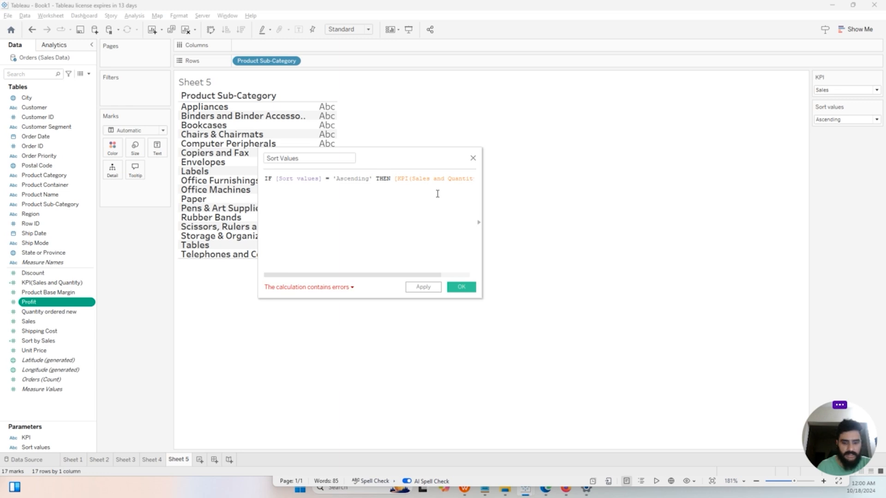
pyautogui.write(' -')
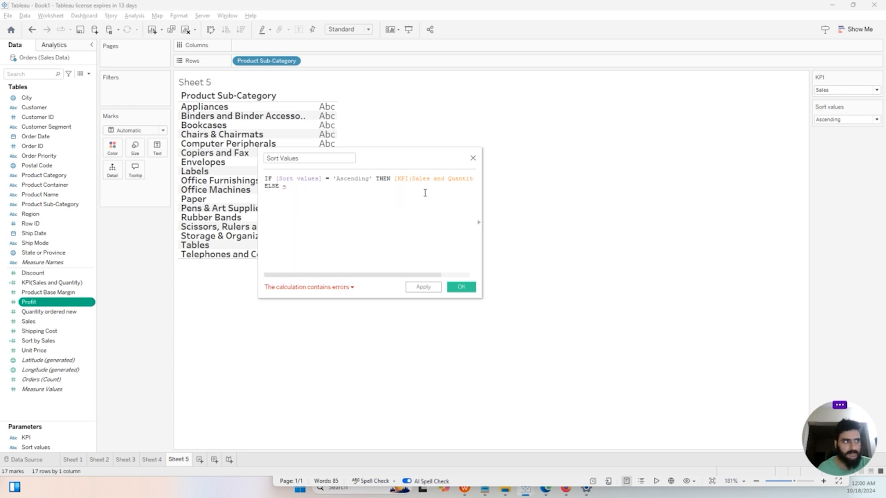
pyautogui.write('[]')
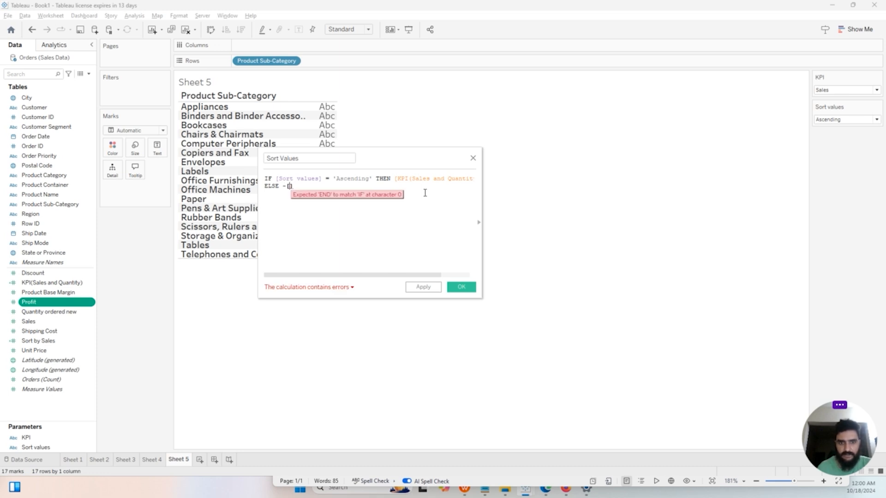
pyautogui.hotkey('ctrl', 'Home')
pyautogui.write('kpi')
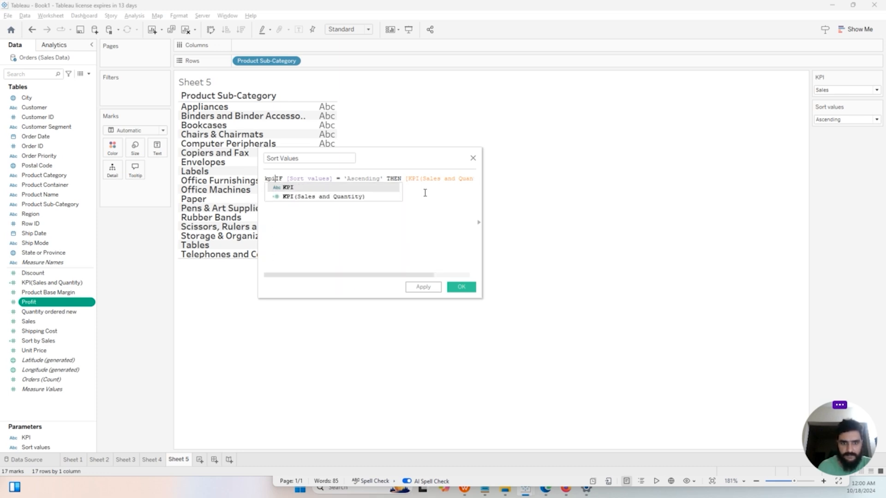
pyautogui.click(350, 196)
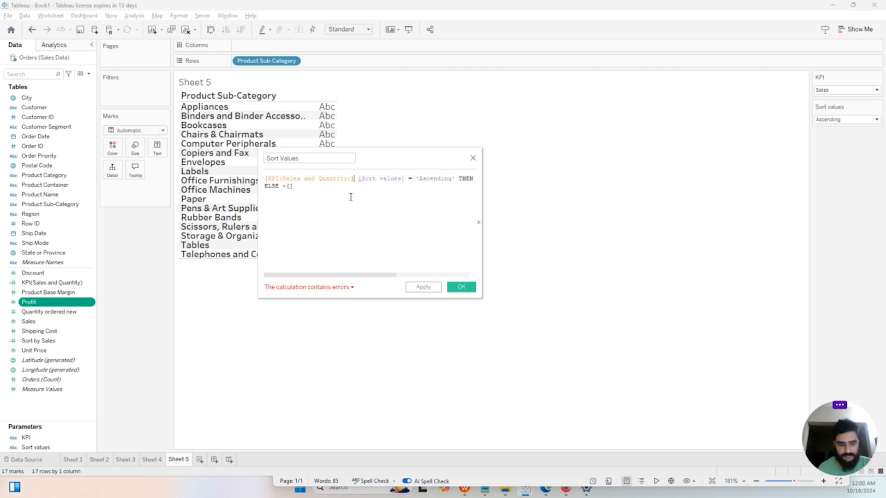
pyautogui.hotkey('ctrl', 'z')
# Fill the empty brackets of the ELSE branch with the KPI(Sales and Quantity) field
pyautogui.click(290, 188)
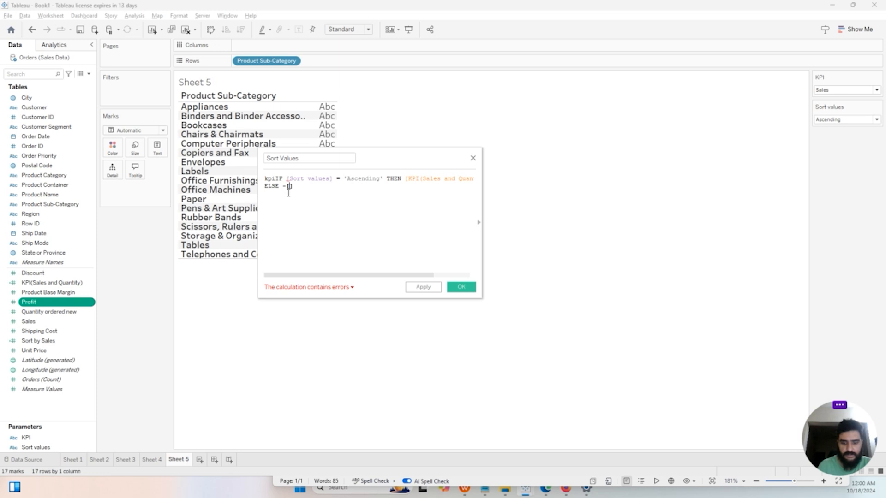
pyautogui.write('KP')
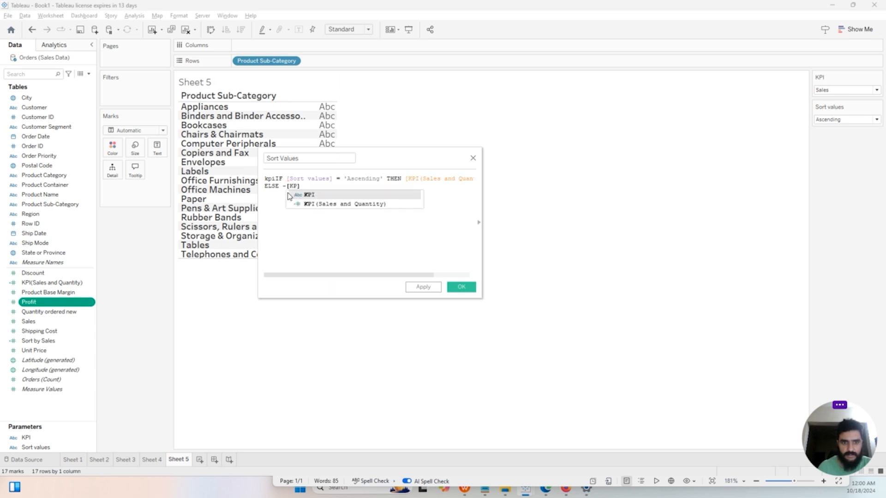
pyautogui.click(349, 205)
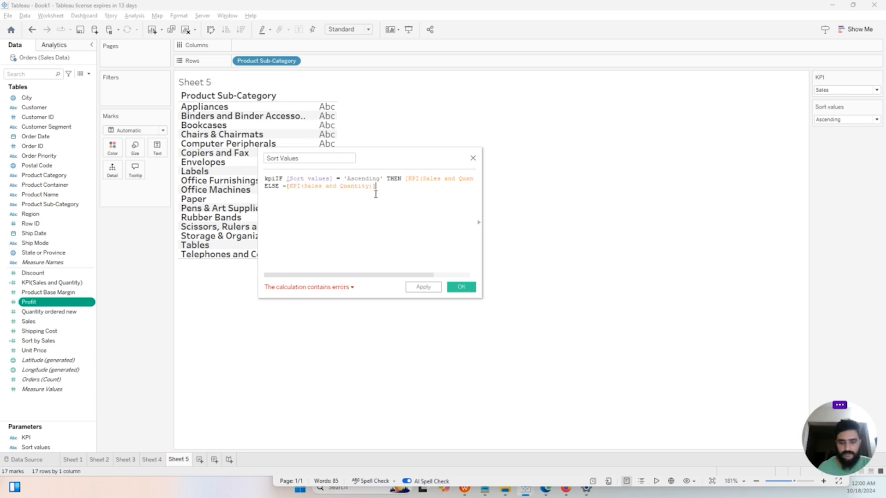
# Close the IF formula with END on its own line and remove the stray kpi text before IF
pyautogui.press('Return')
pyautogui.write('END')
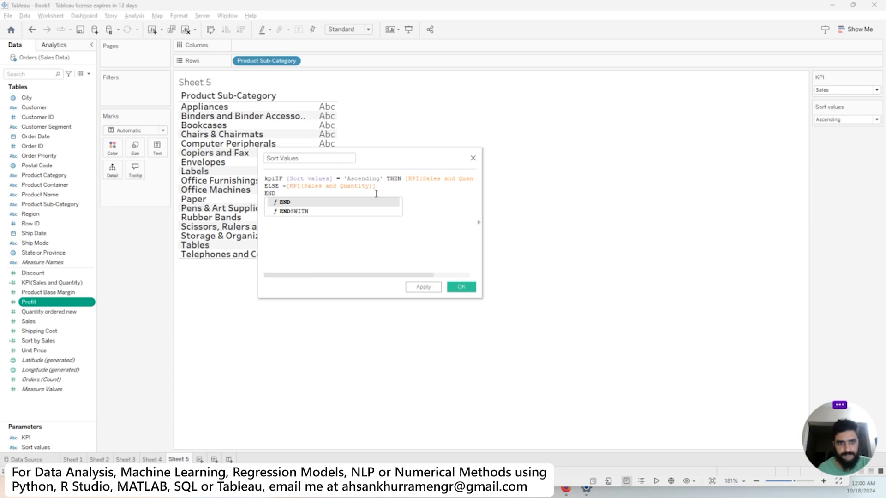
pyautogui.click(376, 194)
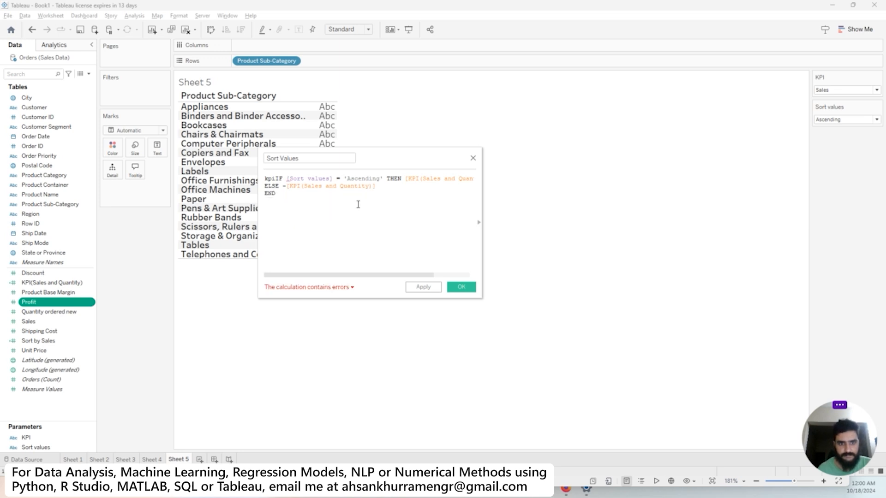
pyautogui.moveTo(275, 179); pyautogui.dragTo(251, 181)
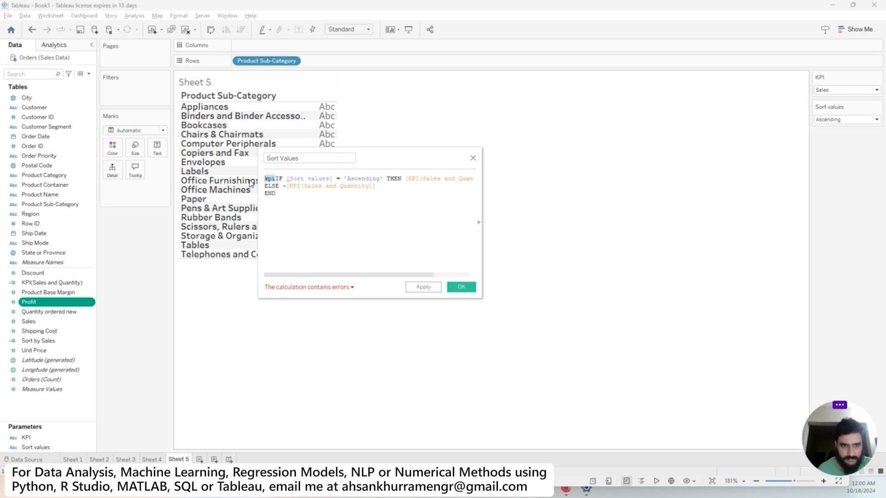
pyautogui.press('BackSpace')
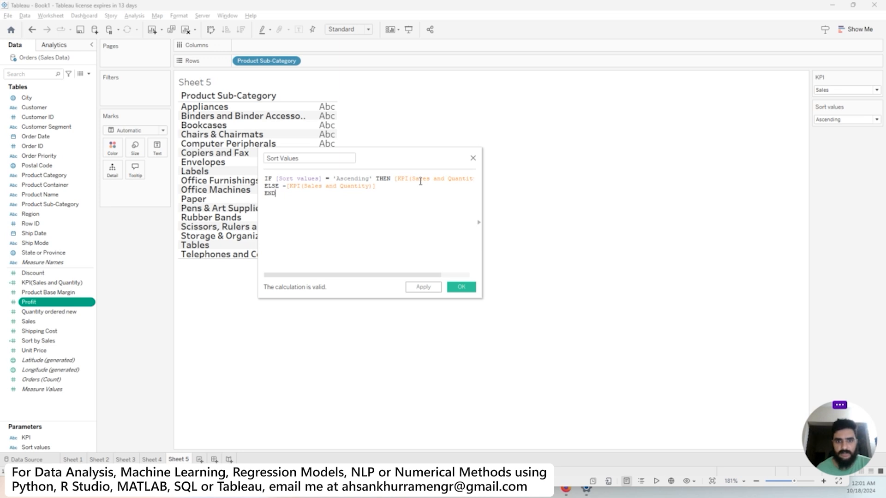
# Review the full width of the Sort Values formula and save the calculated field
pyautogui.moveTo(427, 275); pyautogui.dragTo(438, 274)
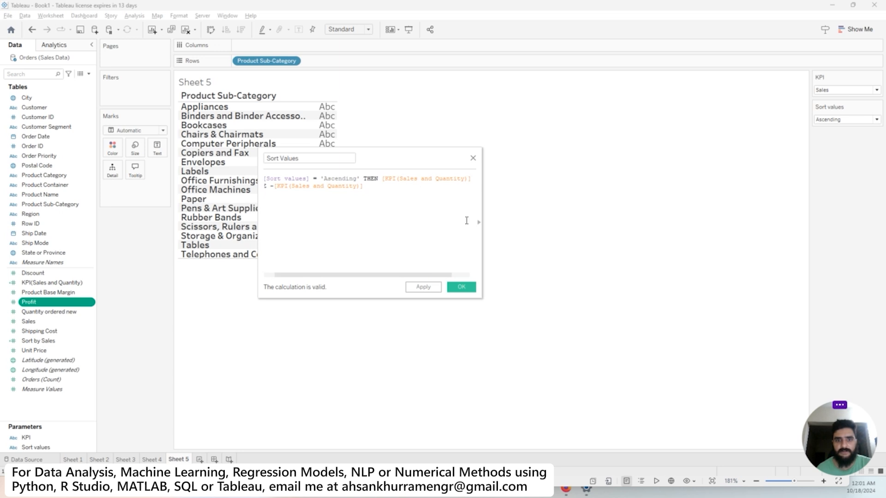
pyautogui.moveTo(409, 275); pyautogui.dragTo(373, 267)
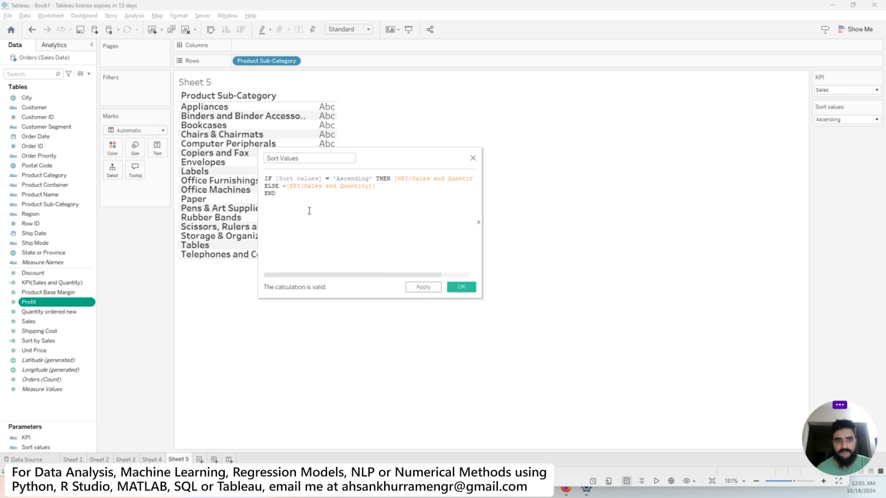
pyautogui.click(290, 195)
pyautogui.click(463, 287)
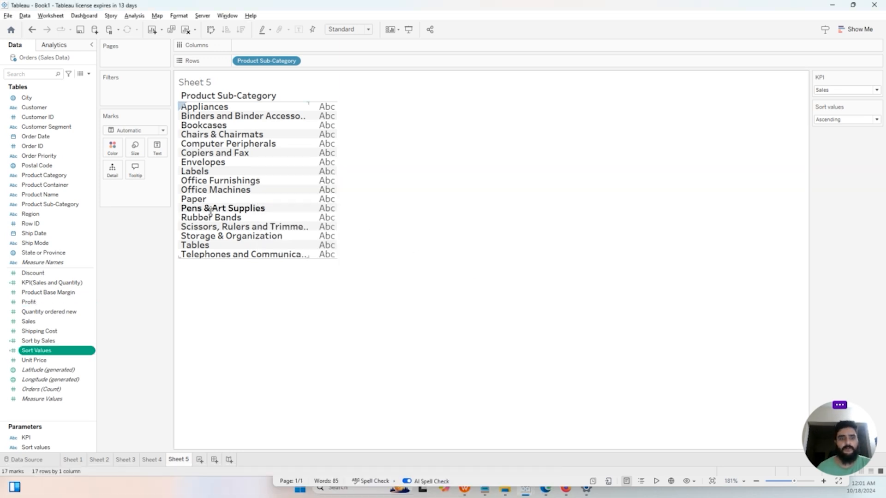
# Show the KPI(Sales and Quantity) field as text values beside each product sub-category
pyautogui.click(48, 285)
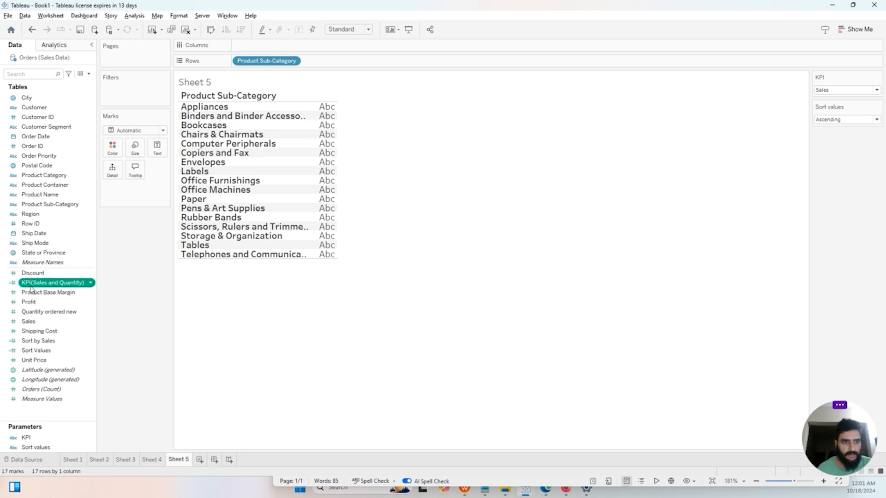
pyautogui.moveTo(51, 284); pyautogui.dragTo(157, 150)
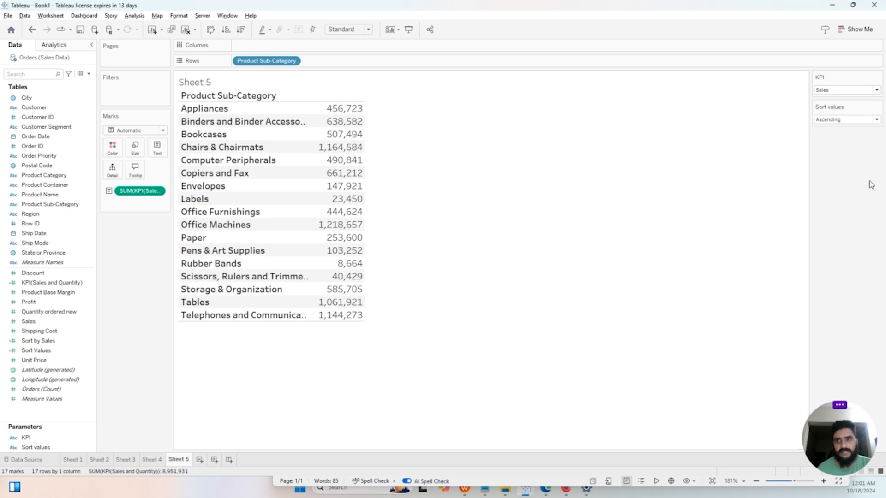
# Test the KPI parameter by switching it to Quantity and back to Sales
pyautogui.click(876, 90)
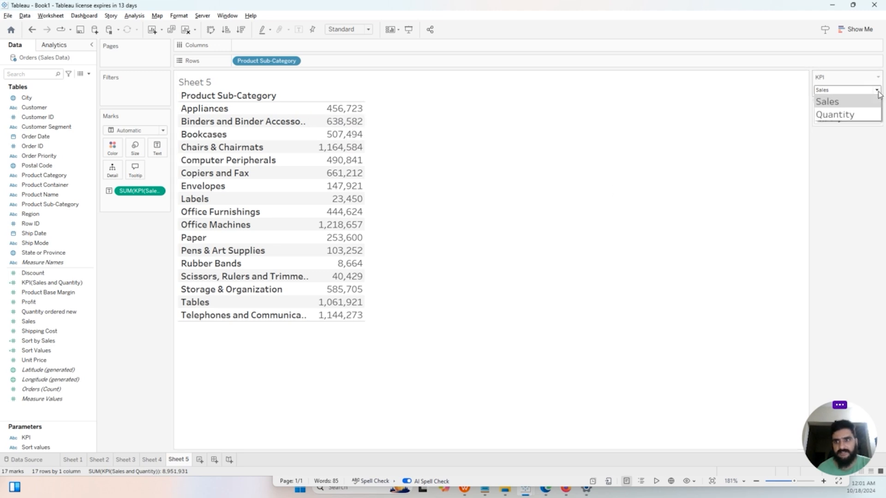
pyautogui.click(839, 116)
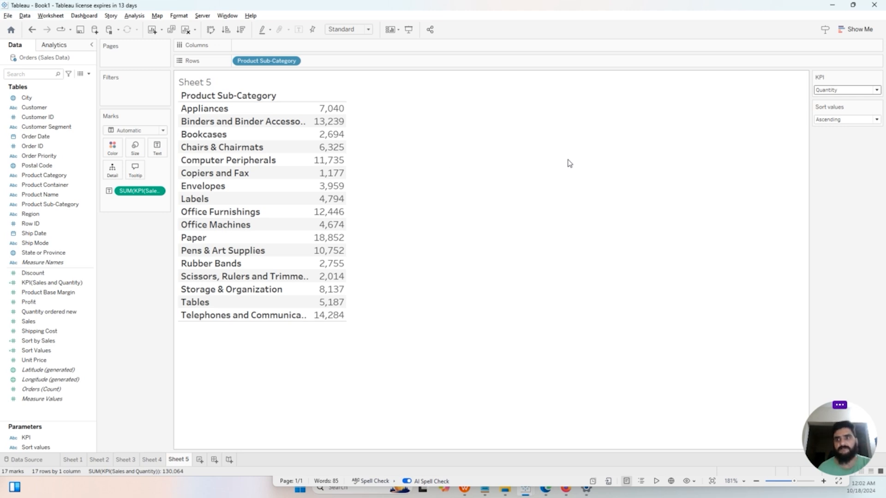
pyautogui.click(866, 90)
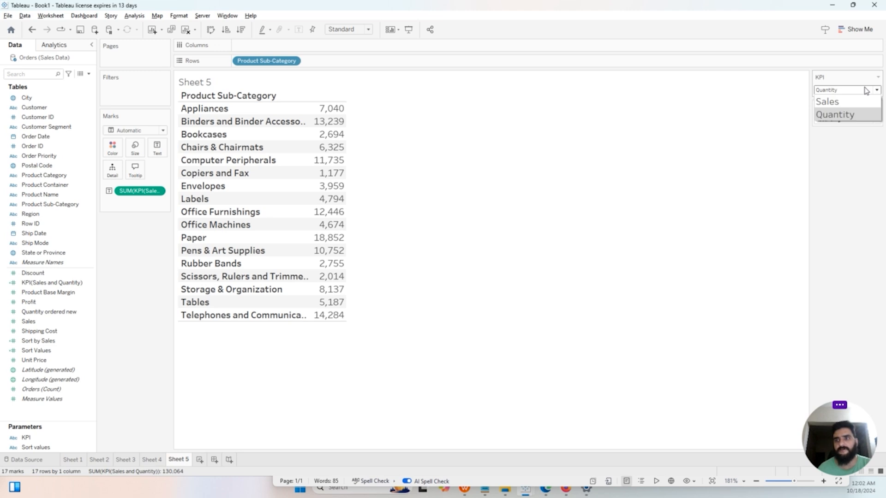
pyautogui.click(854, 103)
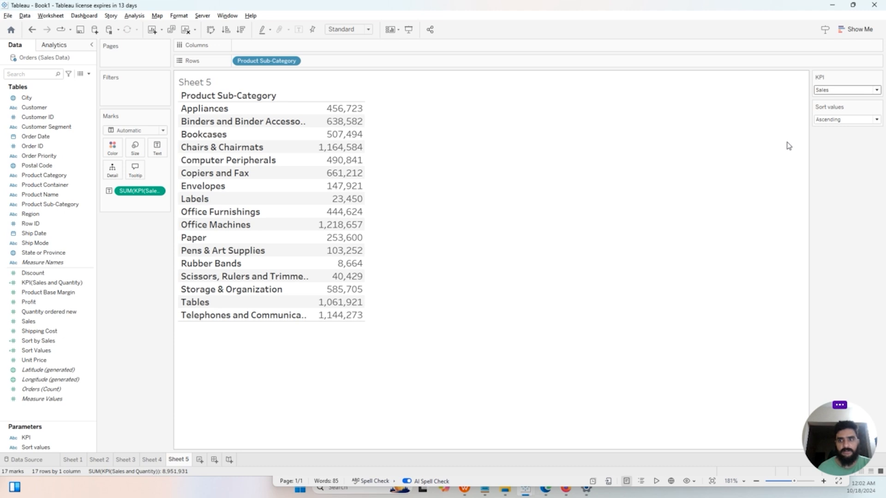
# Sort the Product Sub-Category rows by the Sort Values field in ascending order, aggregated as Sum
pyautogui.moveTo(337, 149)
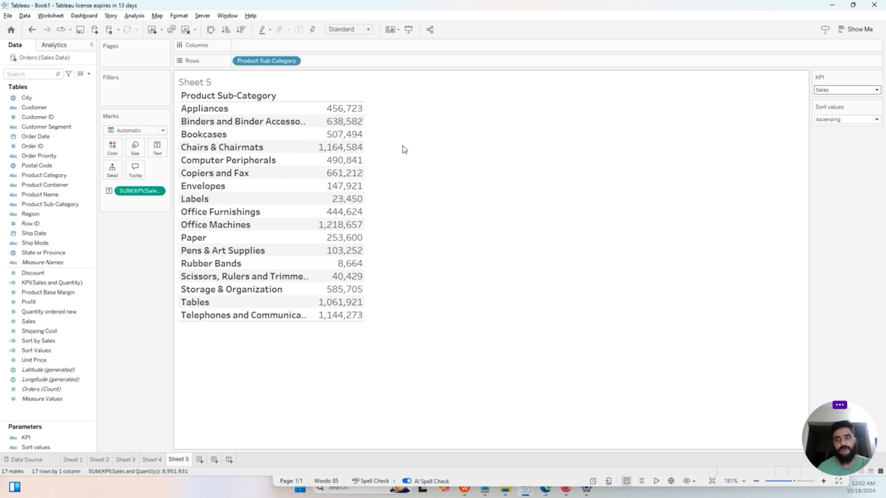
pyautogui.rightClick(278, 64)
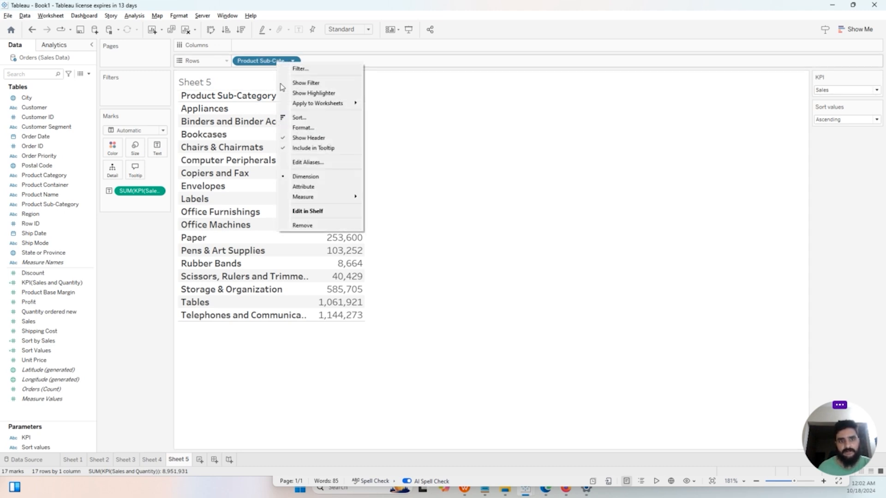
pyautogui.click(292, 117)
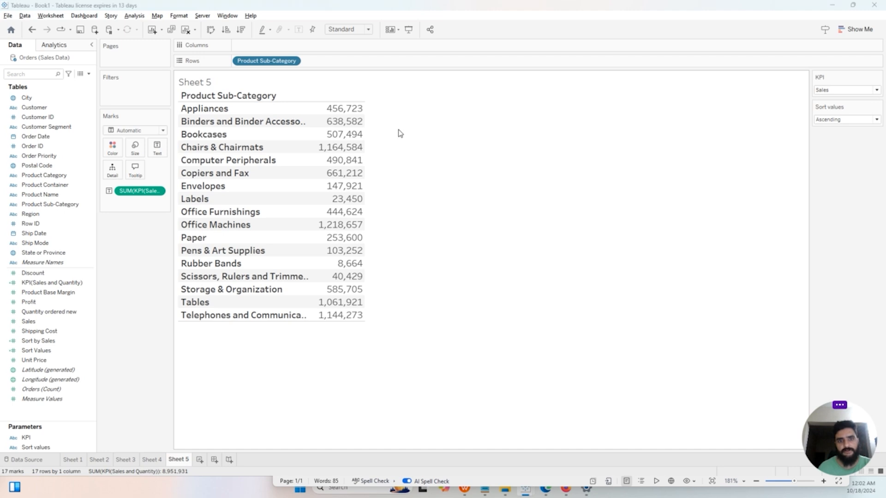
pyautogui.click(492, 213)
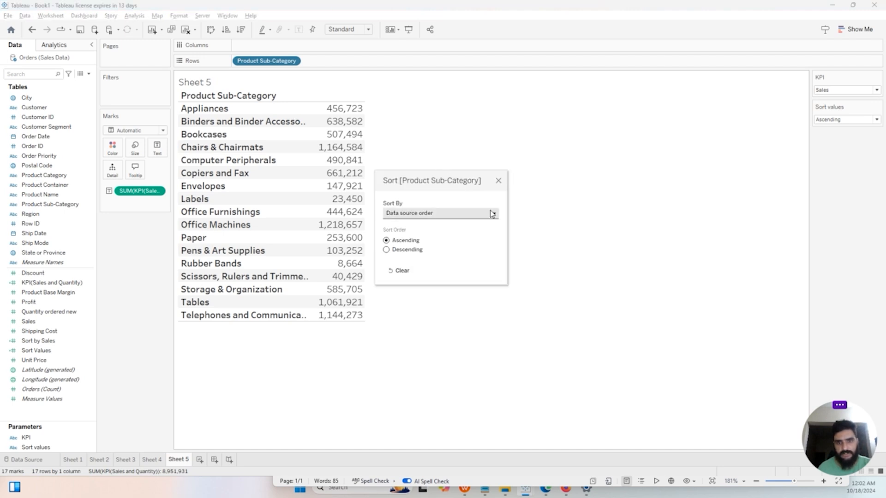
pyautogui.click(450, 240)
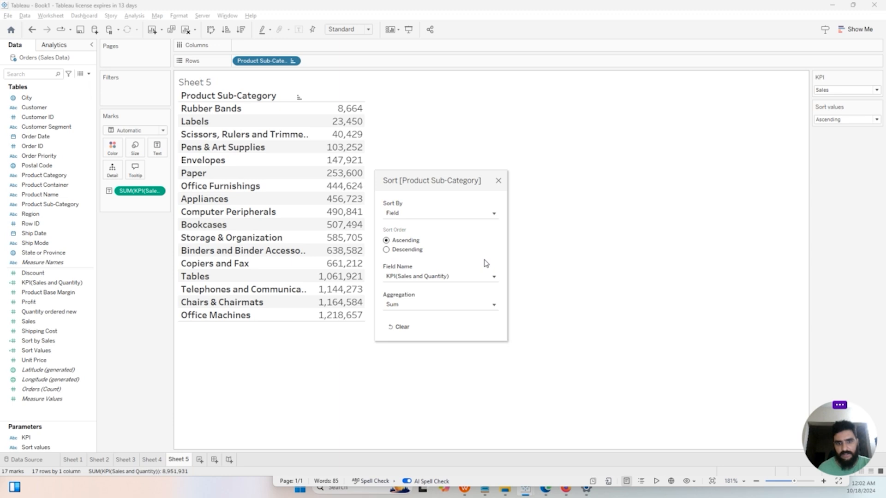
pyautogui.click(493, 277)
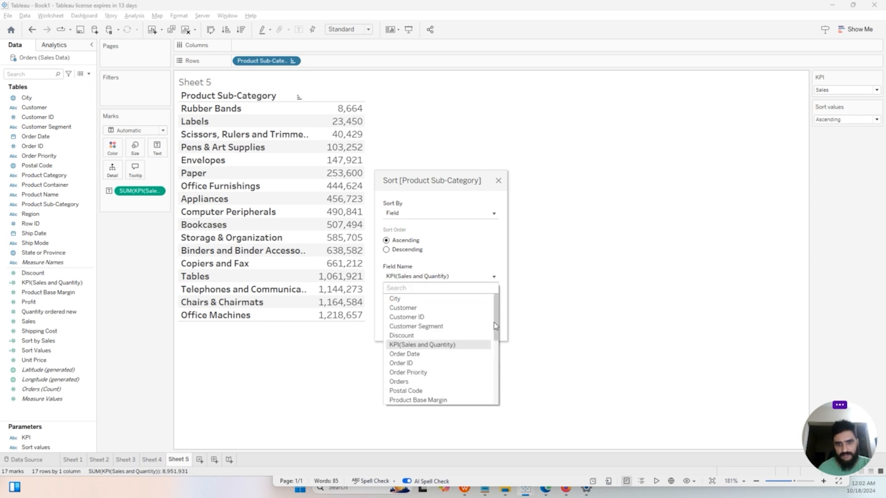
pyautogui.scroll(-1, 466, 348)
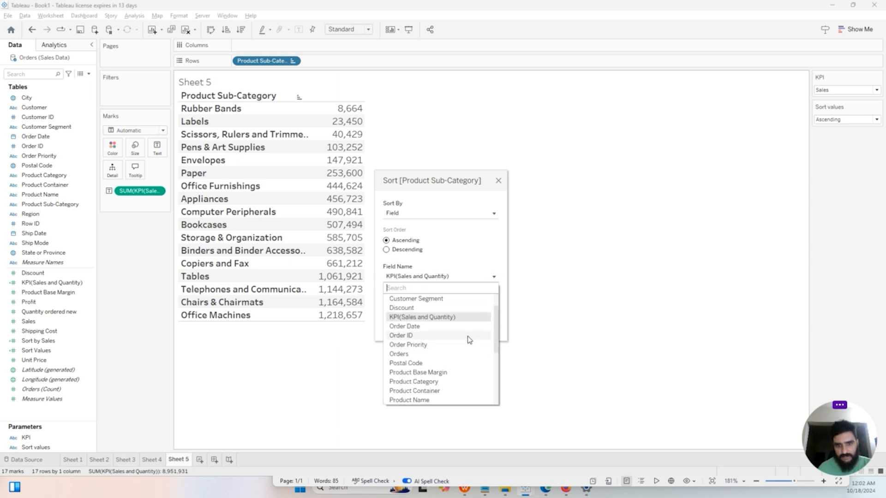
pyautogui.scroll(-5, 469, 340)
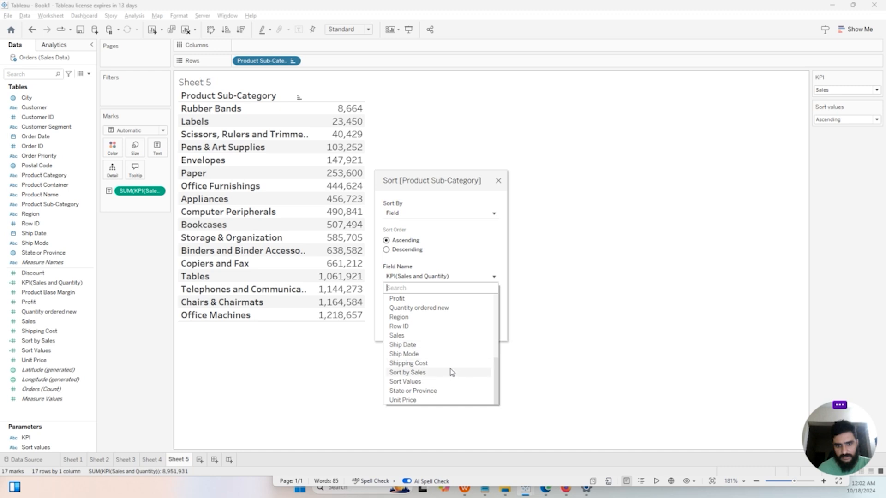
pyautogui.click(443, 382)
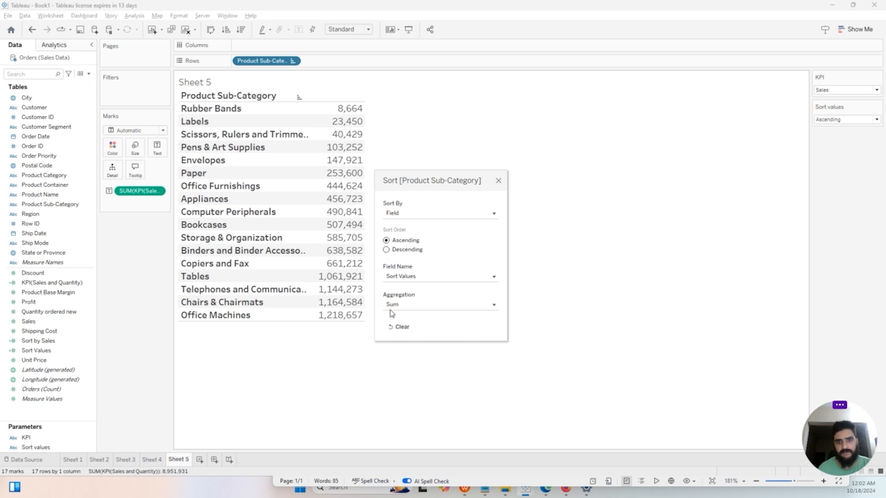
pyautogui.click(498, 182)
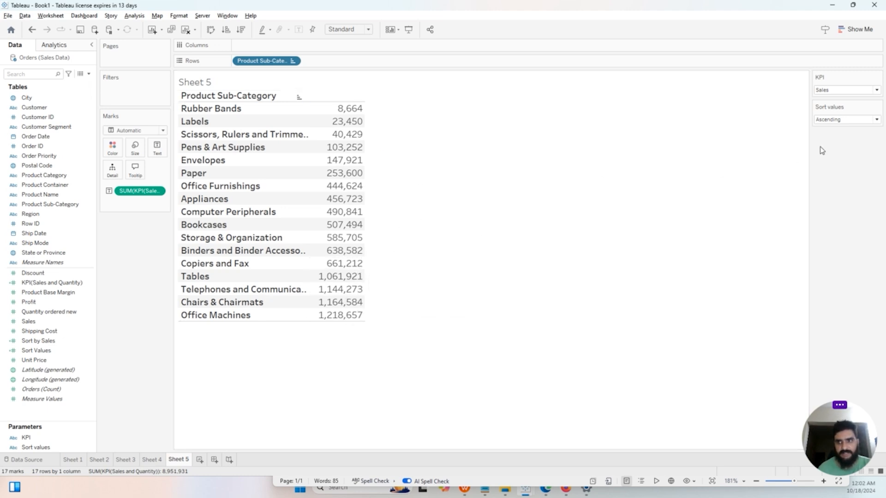
# Test the dynamic sorting with Sort values on Descending, the KPI switched to Quantity, and Sort values returned to Ascending
pyautogui.click(846, 121)
pyautogui.click(838, 143)
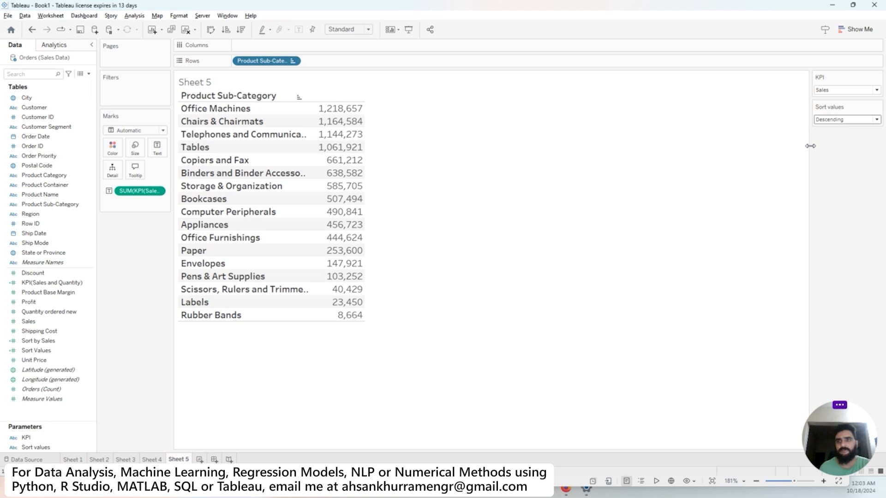
pyautogui.click(875, 90)
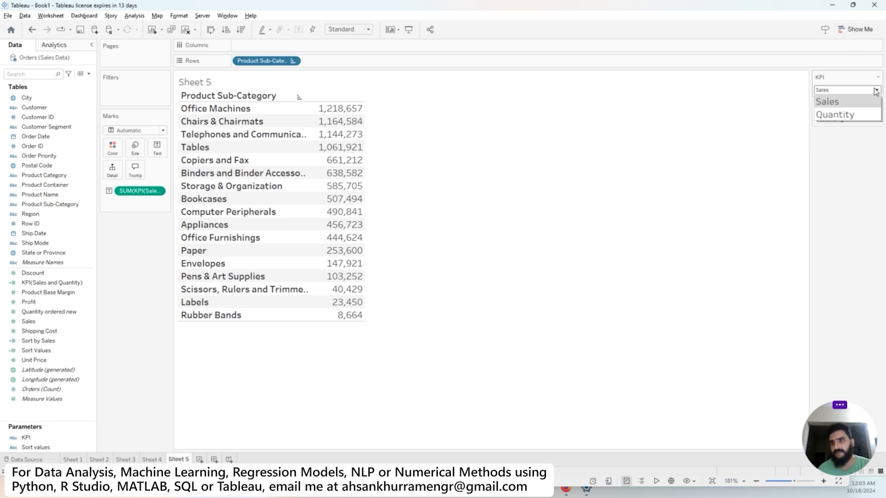
pyautogui.click(853, 114)
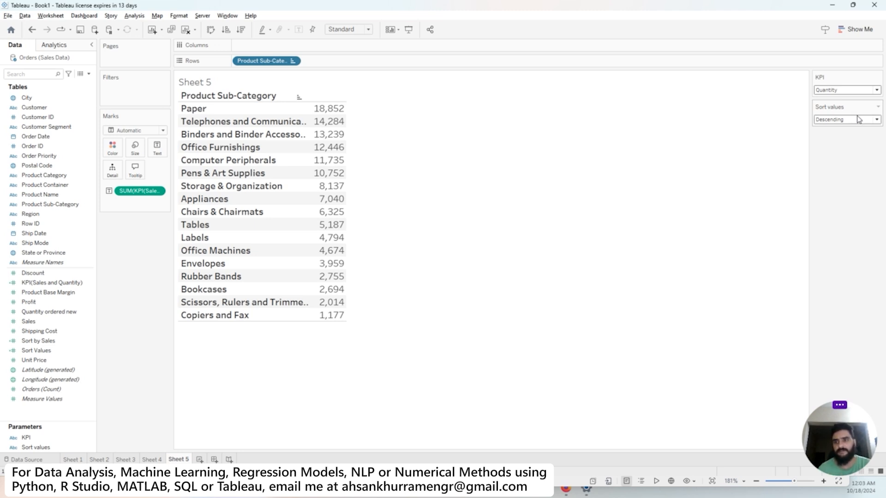
pyautogui.click(866, 121)
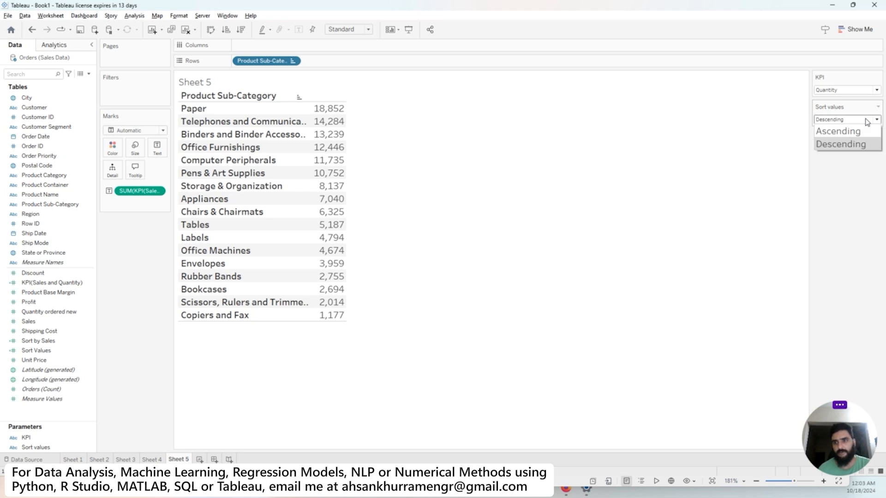
pyautogui.click(862, 132)
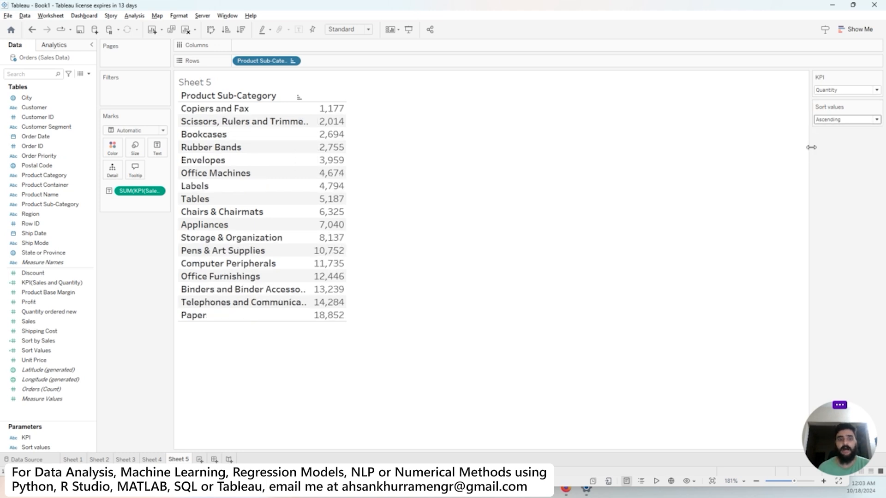